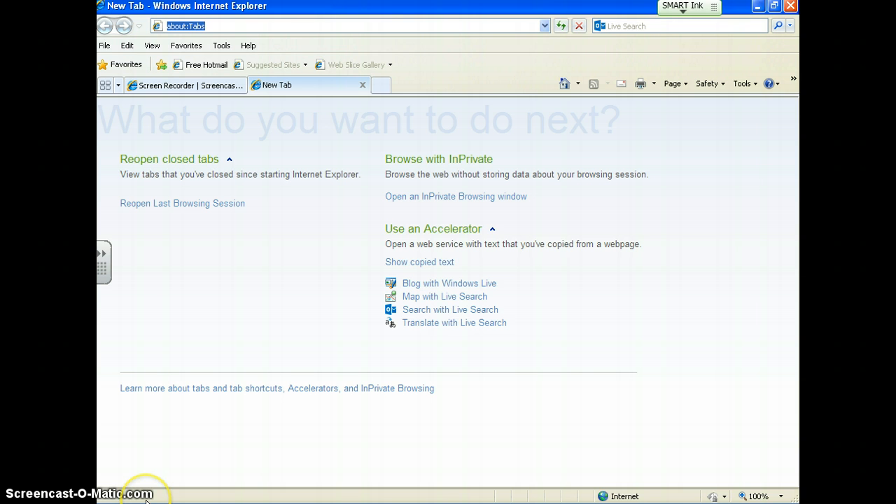
type("w")
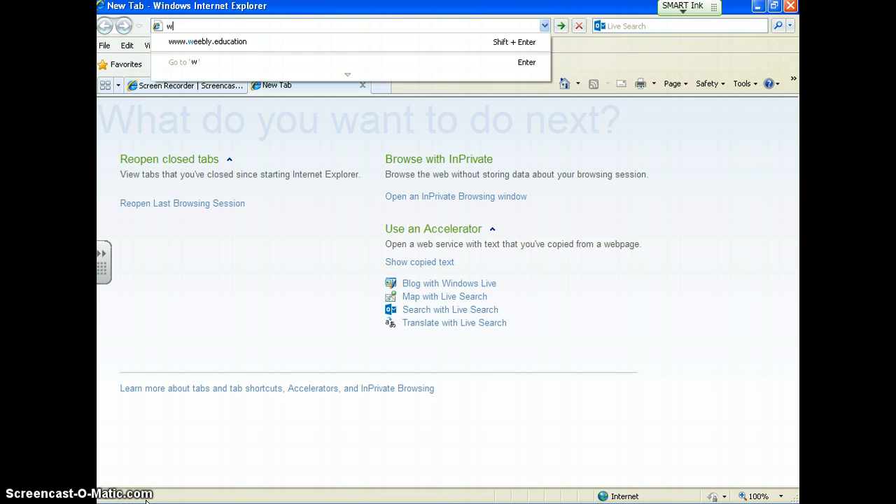
type("ww.lgca")
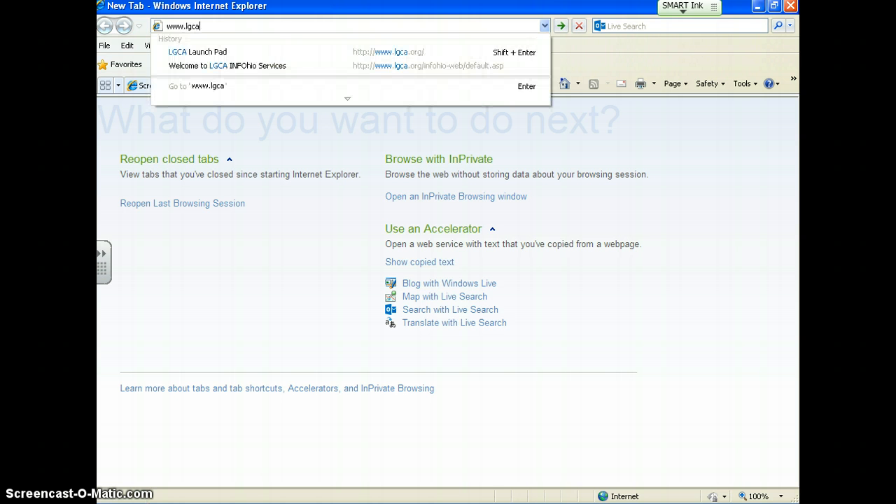
type(".org")
key("Return")
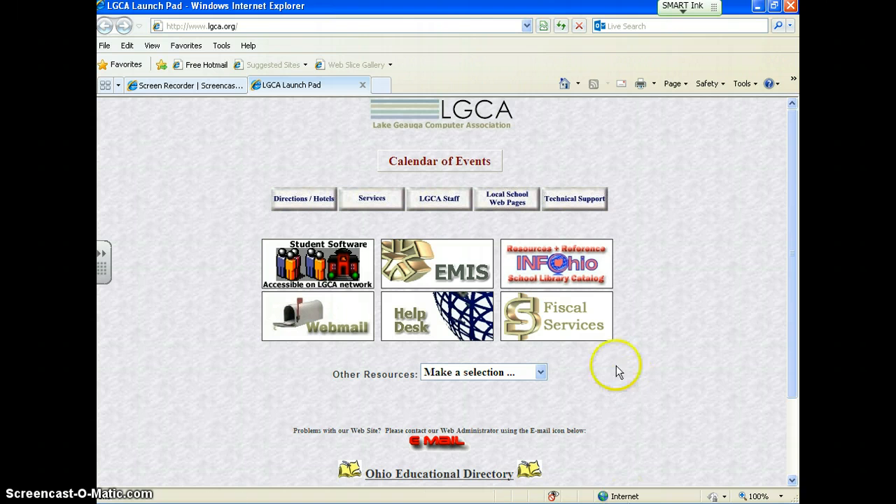
Step: Open INFOhio Electronic Resources from the LGCA INFOhio services page in a maximized window and show the Grades 6-8 resources
left_click(542, 259)
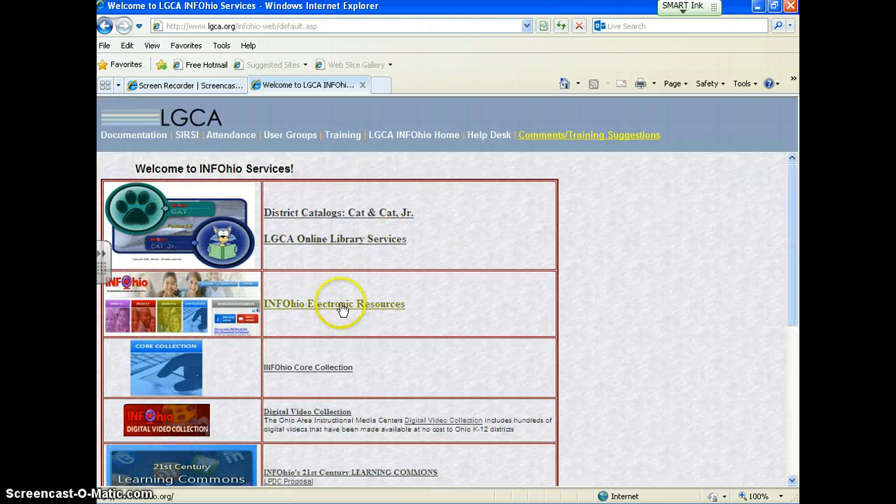
left_click(342, 309)
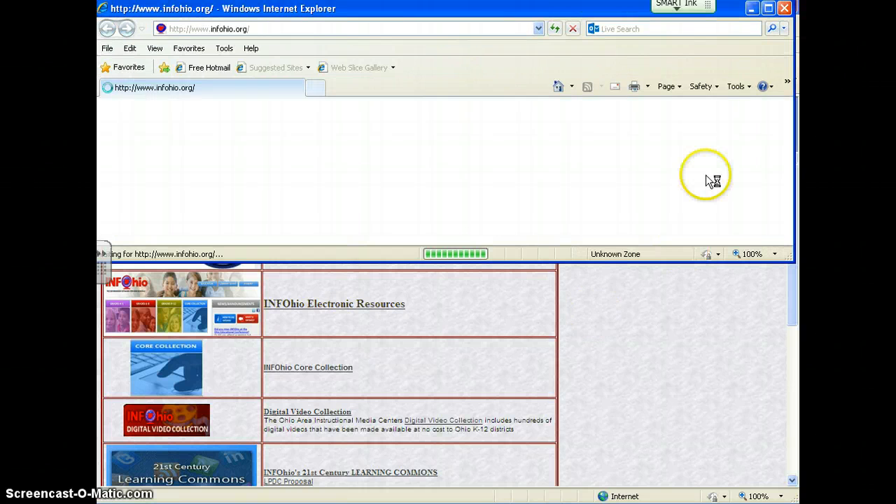
left_click(768, 9)
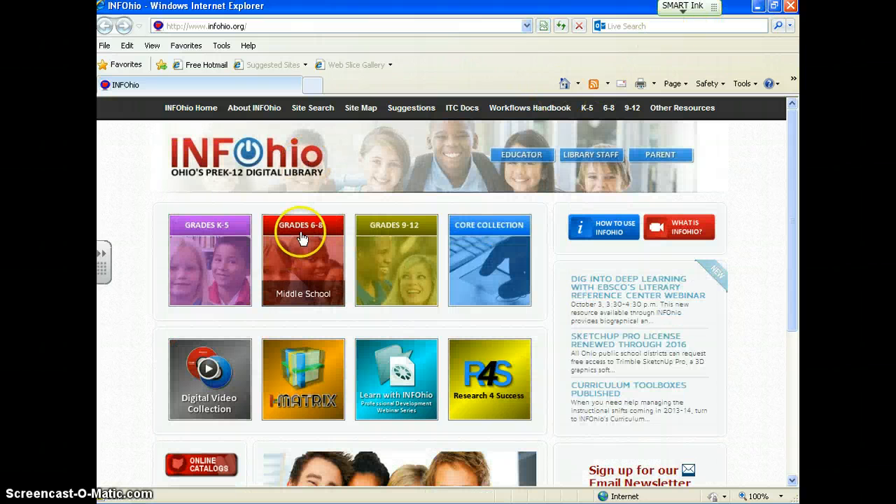
left_click(296, 279)
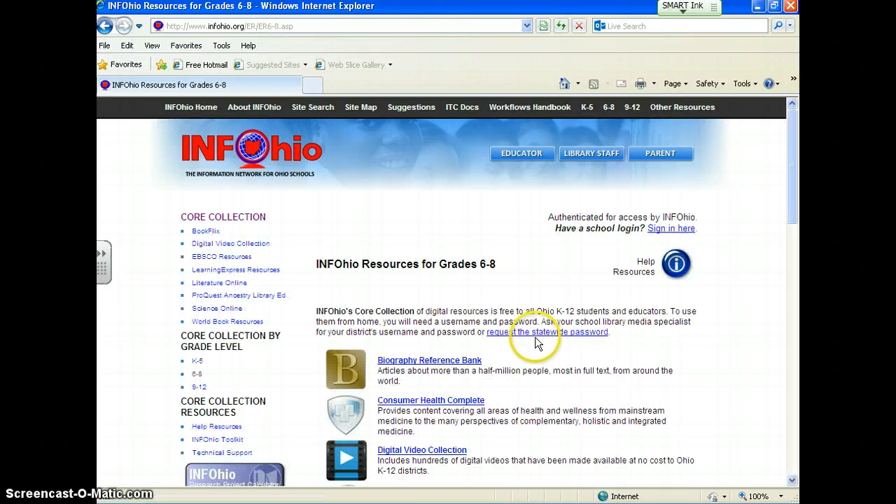
Step: Open World Book Student from the list of INFOhio resources for Grades 6-8
scroll(533, 370, "down", 1)
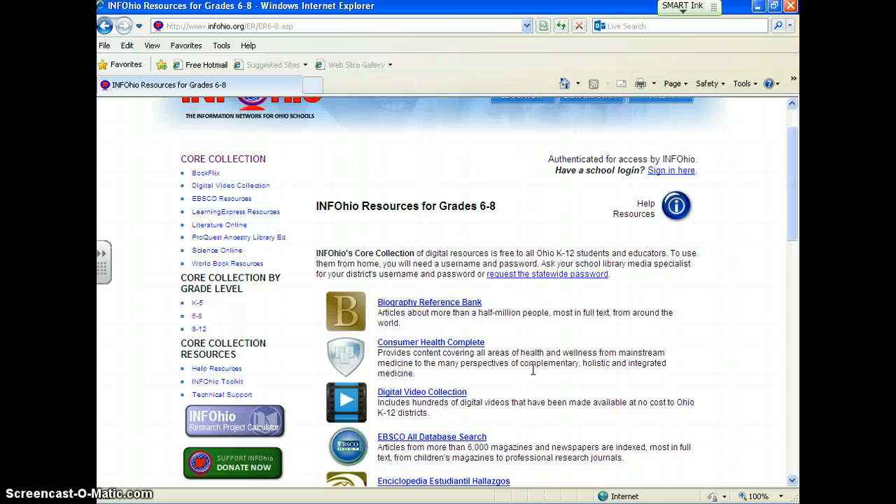
scroll(533, 376, "down", 10)
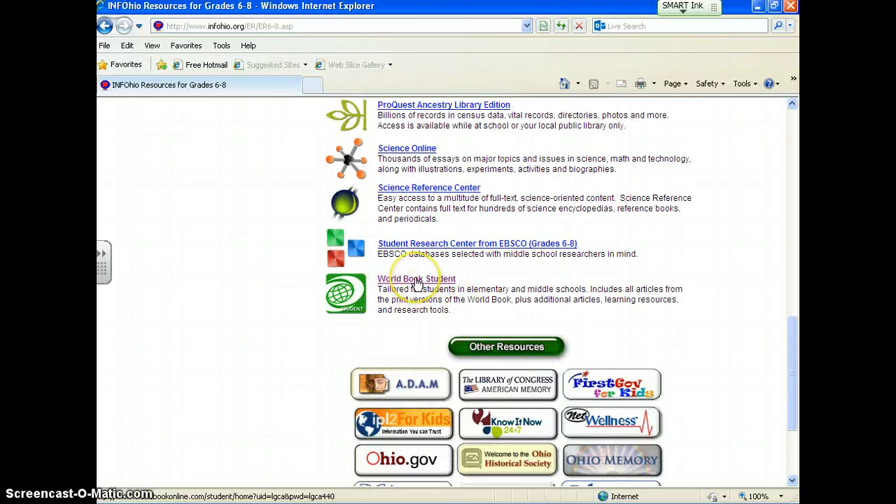
left_click(417, 280)
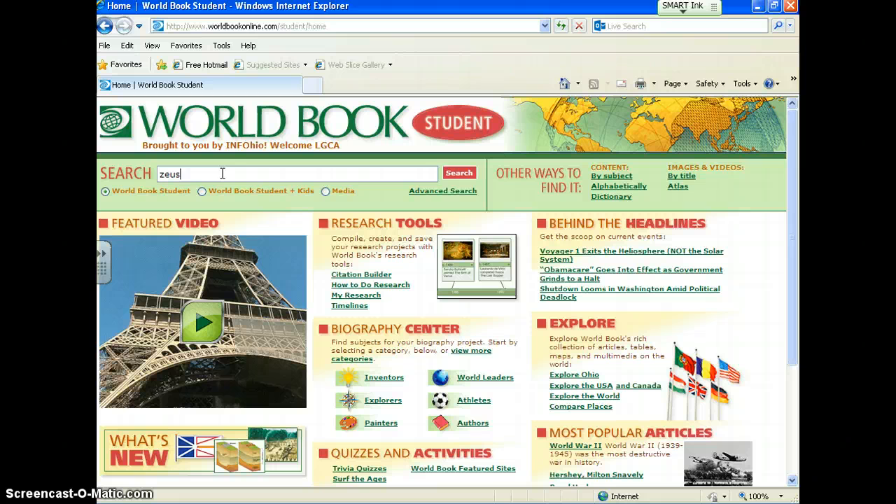
Step: Search World Book Student for "zeus", look through the encyclopedia results and open the Zeus article
left_click(460, 175)
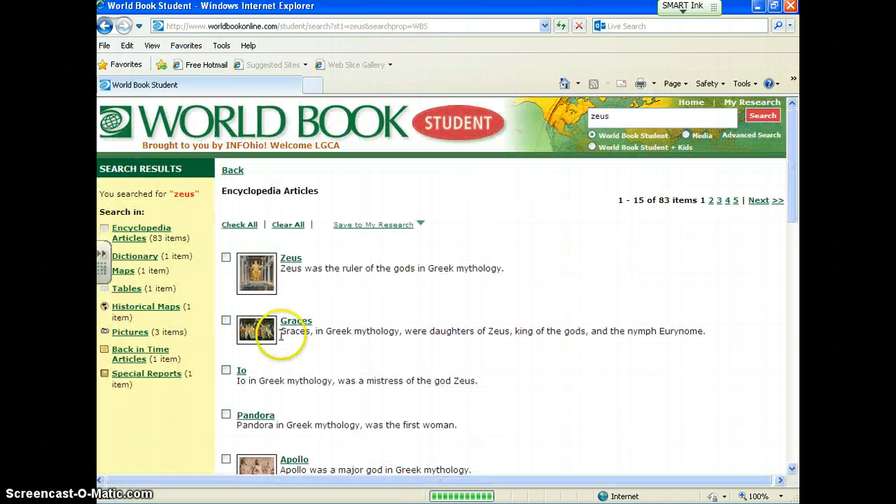
scroll(310, 292, "down", 5)
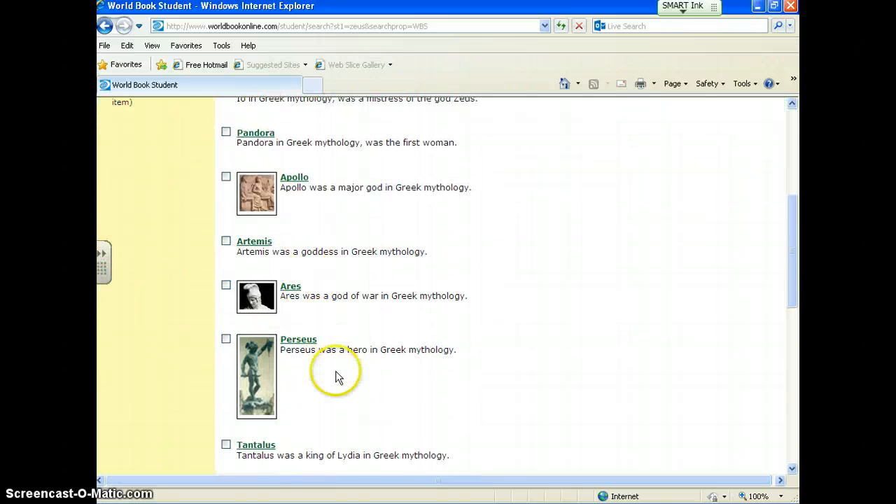
scroll(336, 374, "down", 3)
scroll(336, 376, "down", 5)
scroll(336, 376, "up", 6)
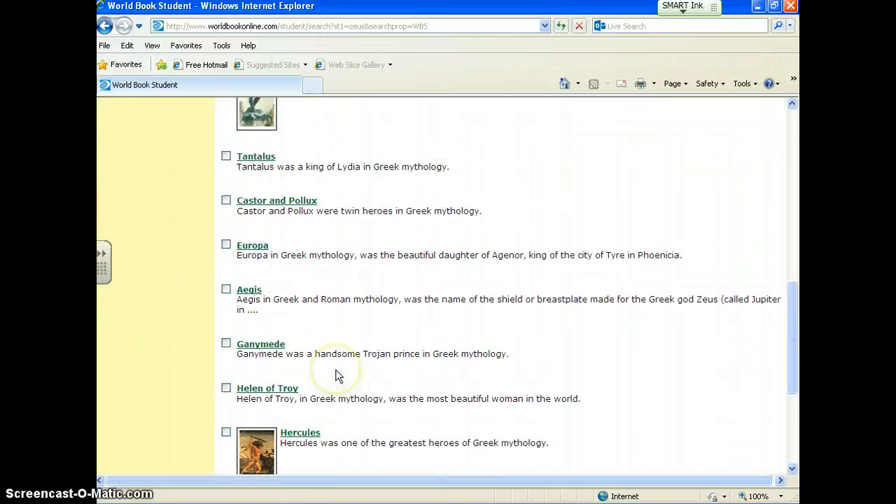
scroll(336, 376, "up", 5)
scroll(336, 376, "up", 2)
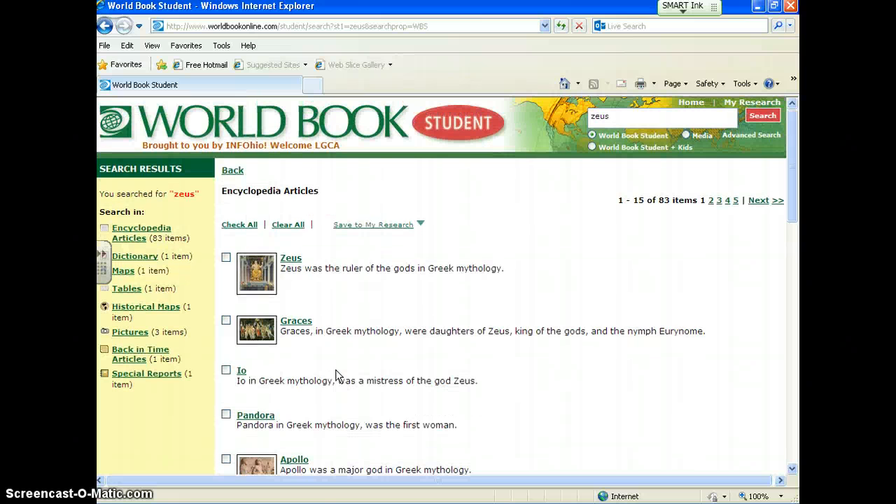
left_click(294, 259)
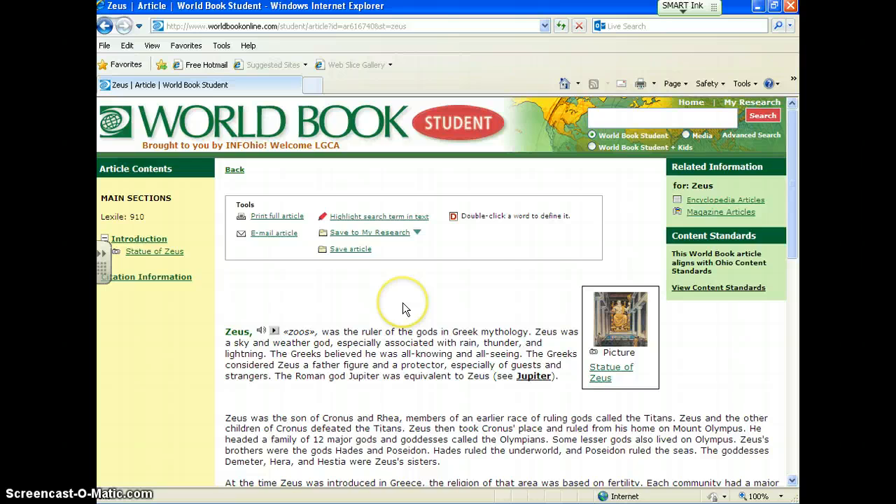
Step: Examine the Zeus article and its recommended citation formats, highlighting the MLA citation
scroll(403, 302, "down", 5)
scroll(403, 301, "up", 4)
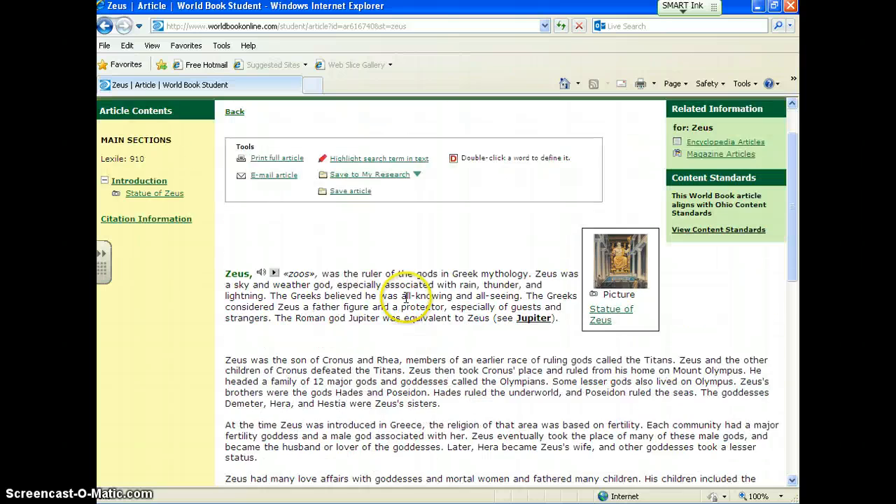
scroll(406, 301, "up", 2)
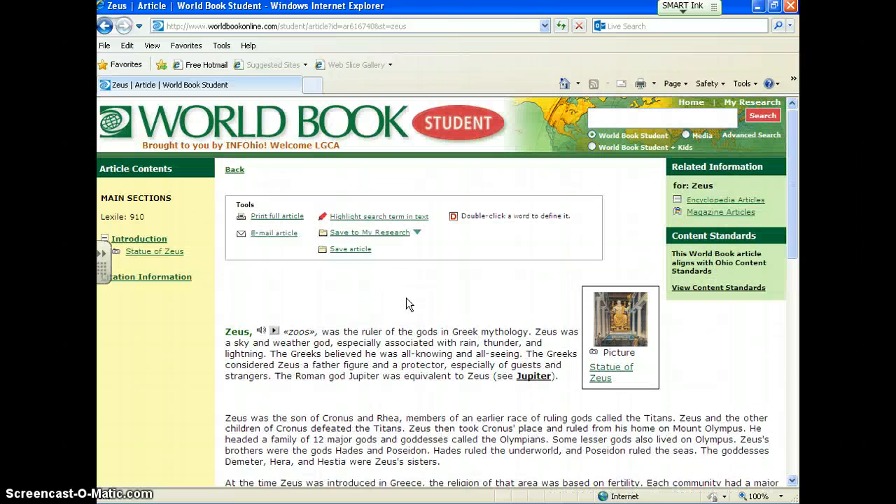
scroll(406, 298, "down", 8)
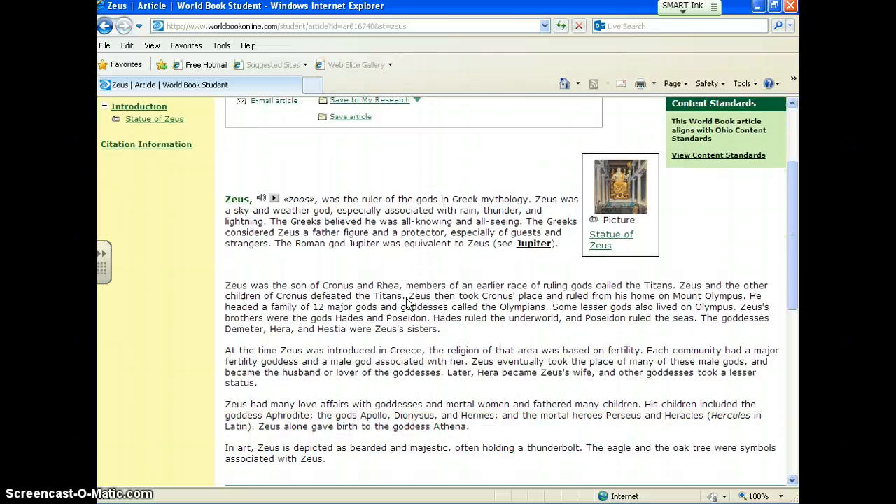
scroll(464, 216, "up", 2)
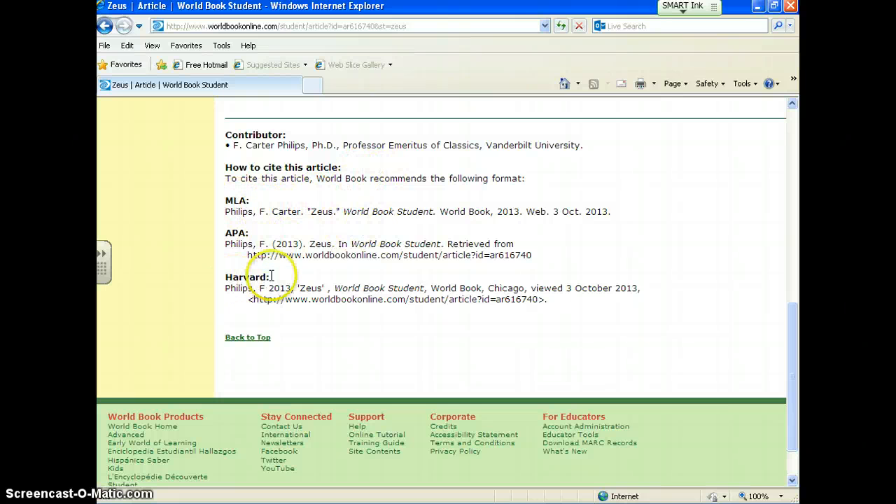
left_click_drag(219, 203, 572, 222)
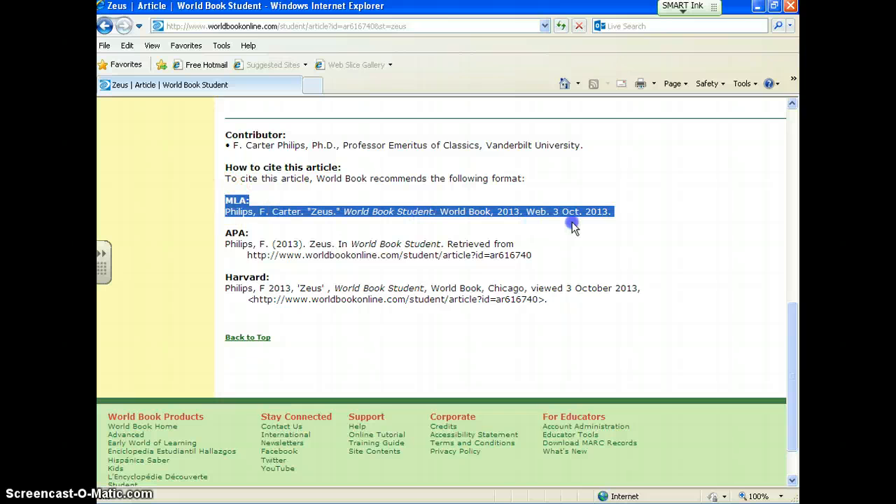
left_click(610, 253)
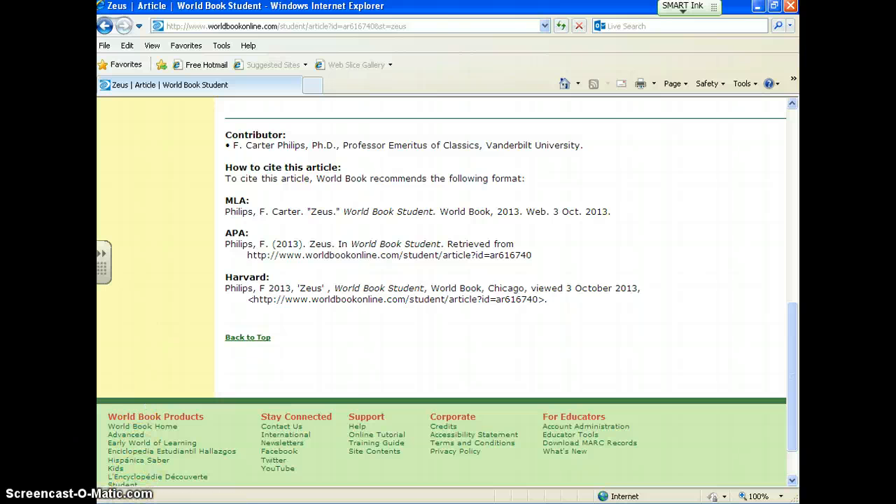
left_click(98, 503)
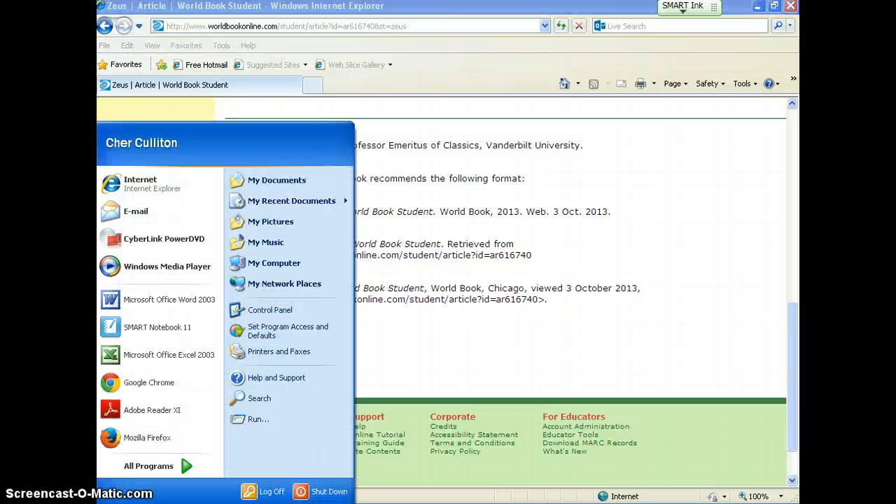
left_click(149, 184)
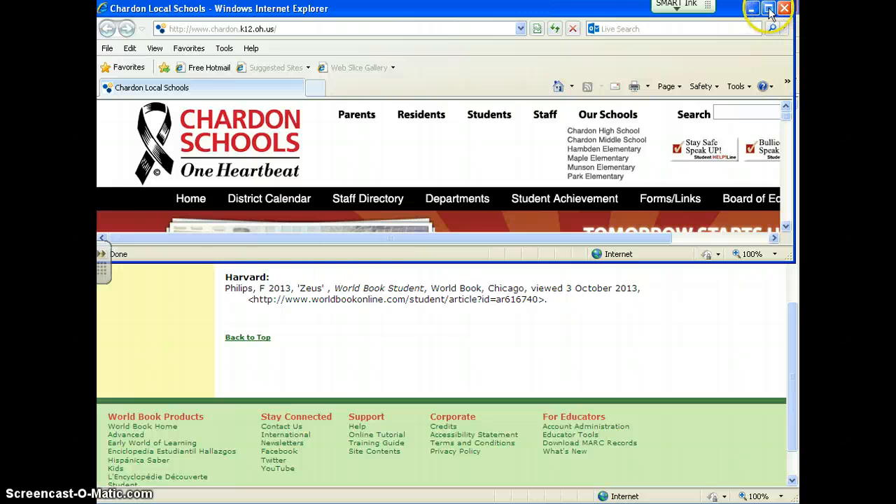
left_click(769, 8)
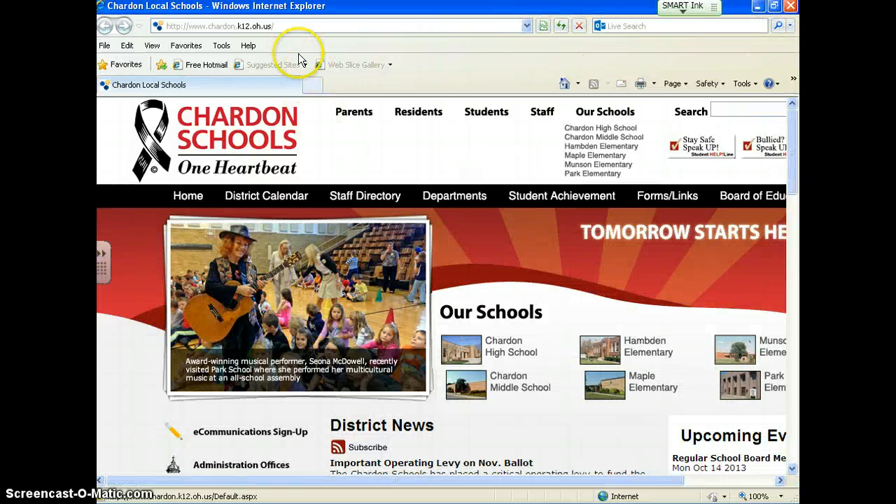
left_click(270, 27)
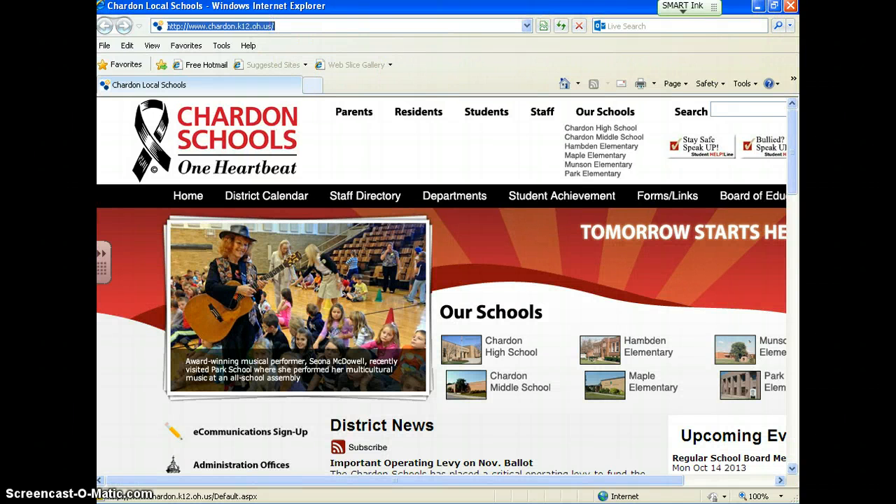
type("www.noodletools")
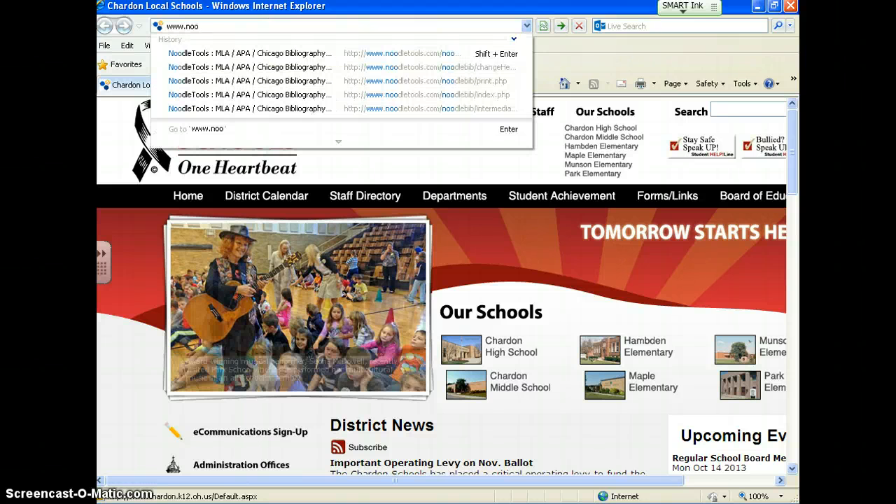
type(".com")
key("Return")
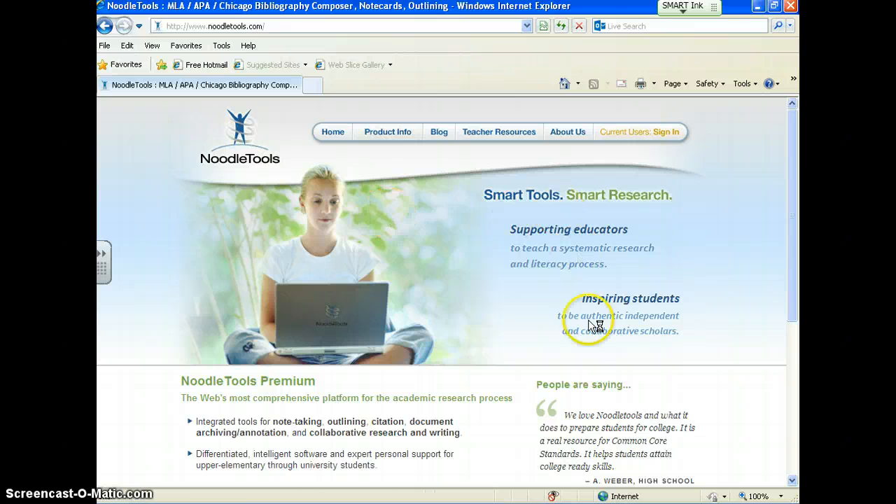
Step: Sign in to NoodleTools as a current user with the personal ID and account password
left_click(666, 135)
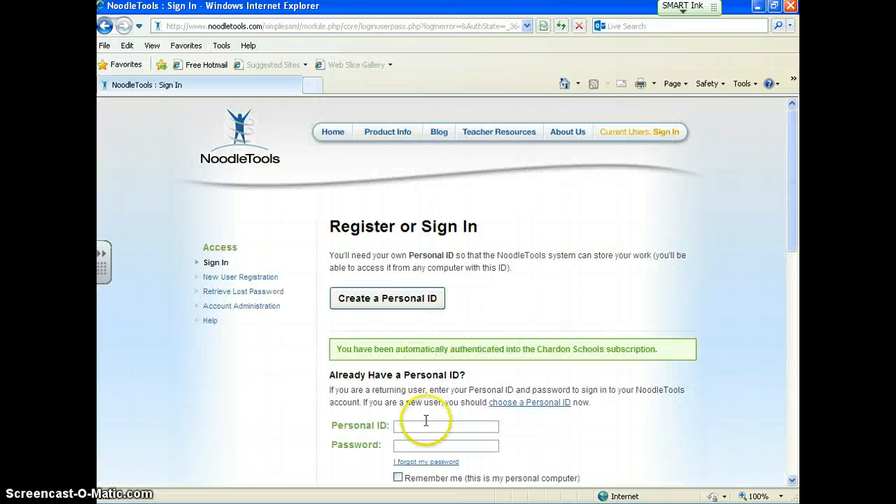
left_click(429, 426)
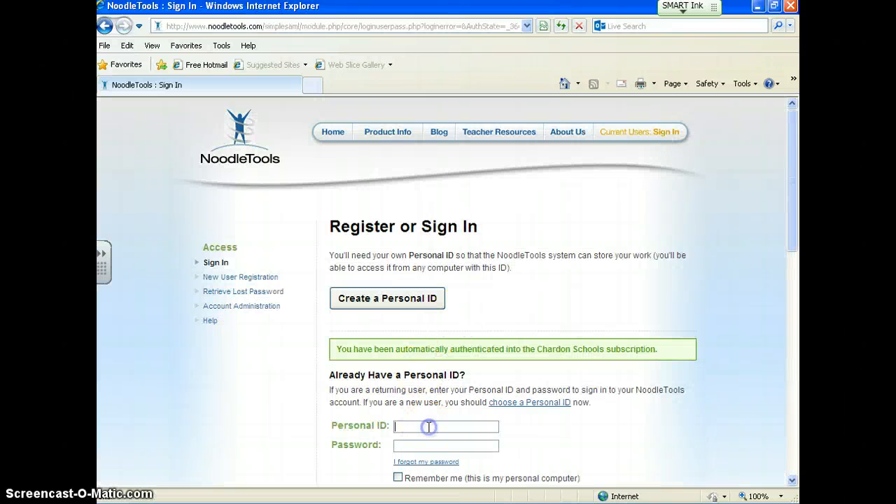
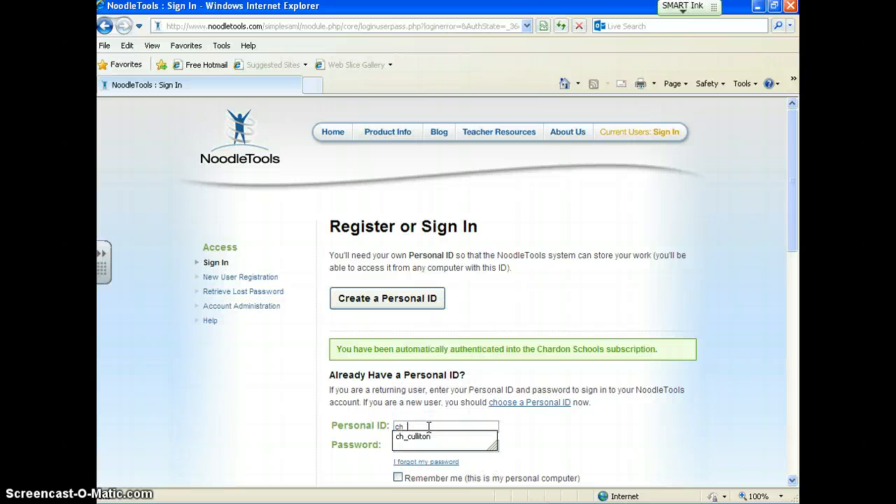
key("Tab")
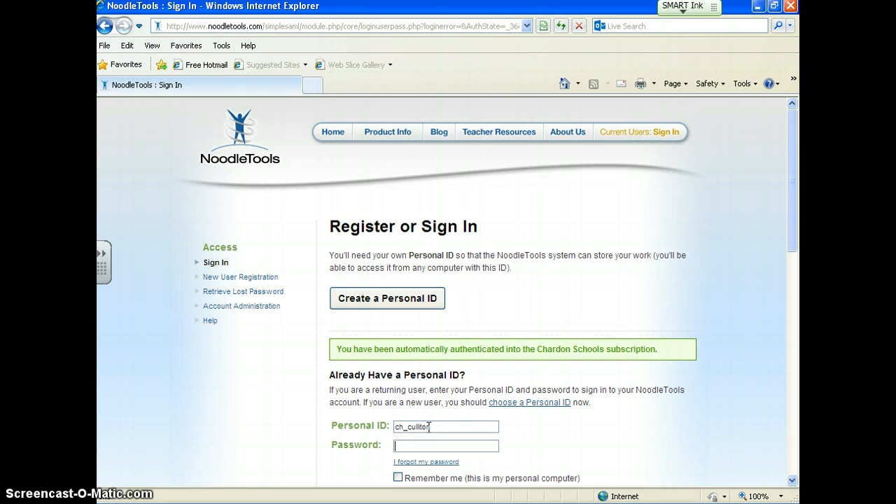
key("Return")
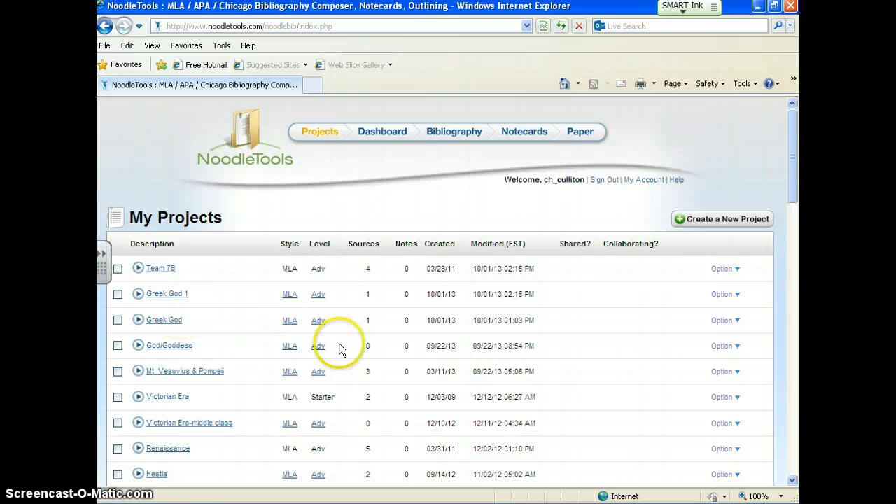
Step: Open the Works Cited list of the "Greek God" project
left_click(172, 327)
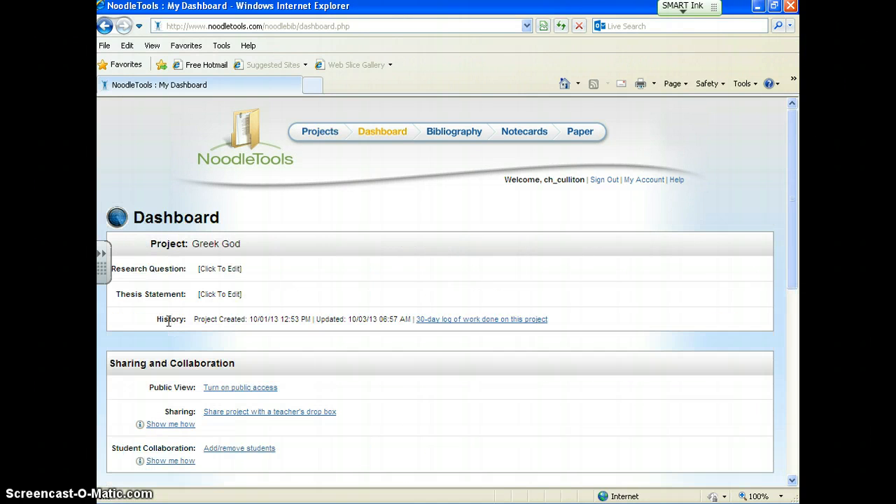
scroll(294, 358, "down", 5)
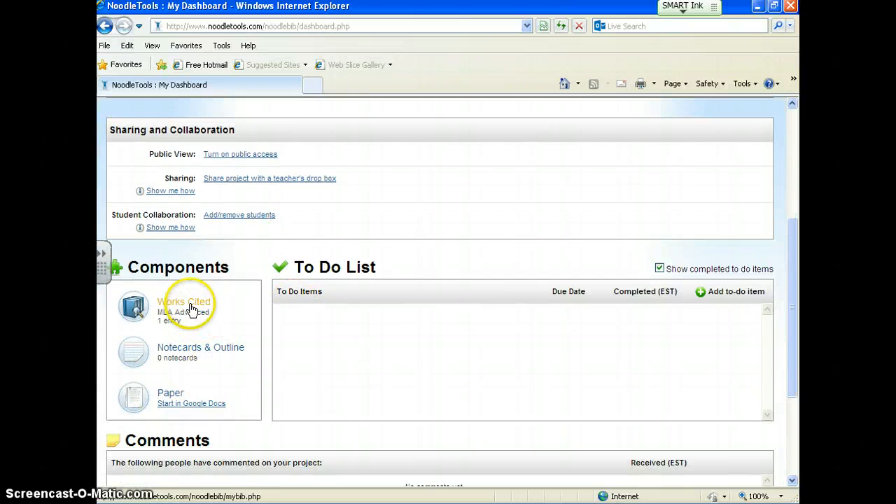
left_click(176, 308)
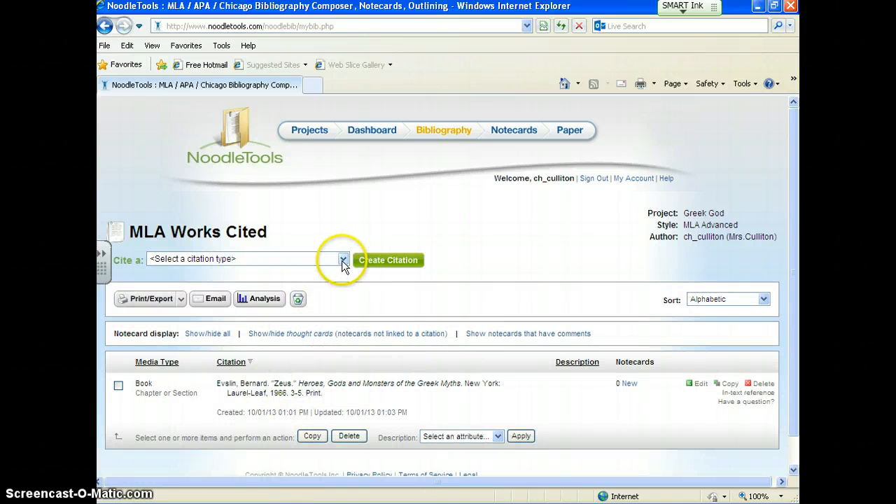
Step: Create a new citation of type Reference Source (Dictionary, Encyclopedia, etc.) and continue to its citation form
left_click(342, 260)
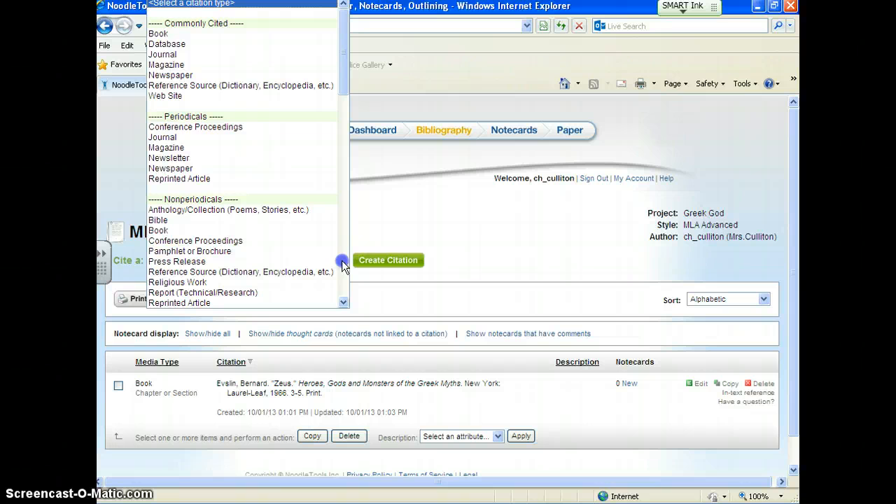
left_click(291, 85)
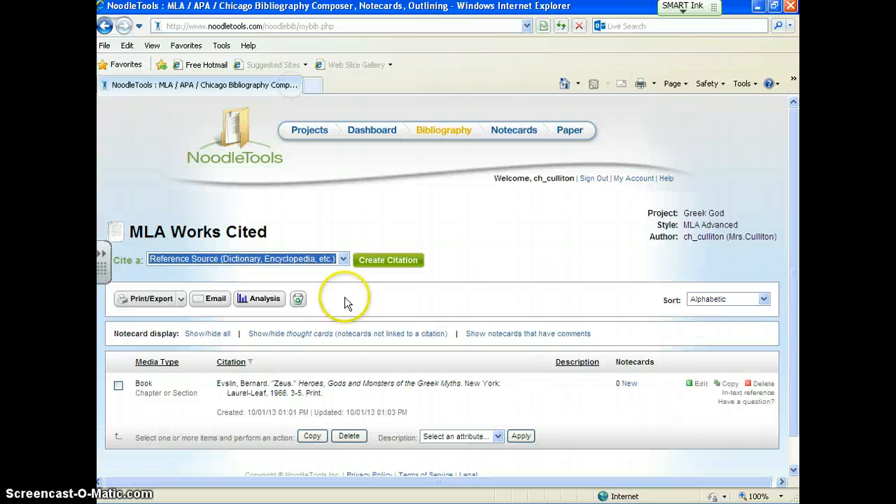
left_click(380, 262)
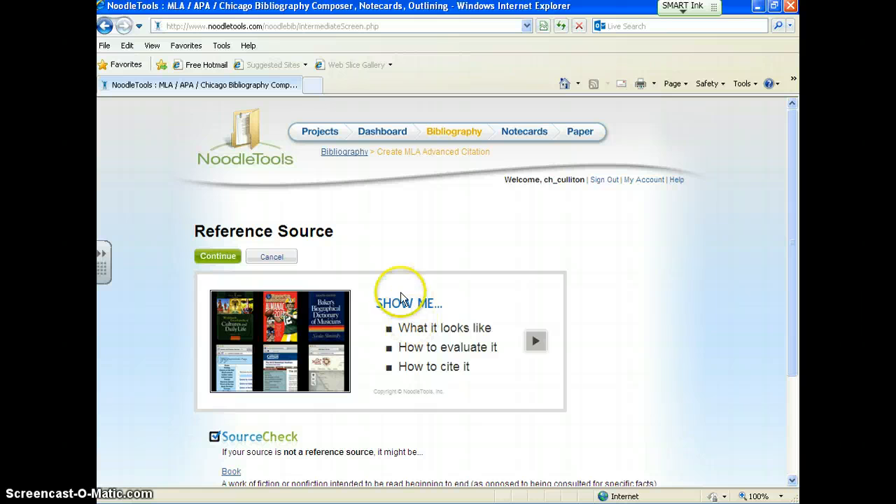
left_click(220, 257)
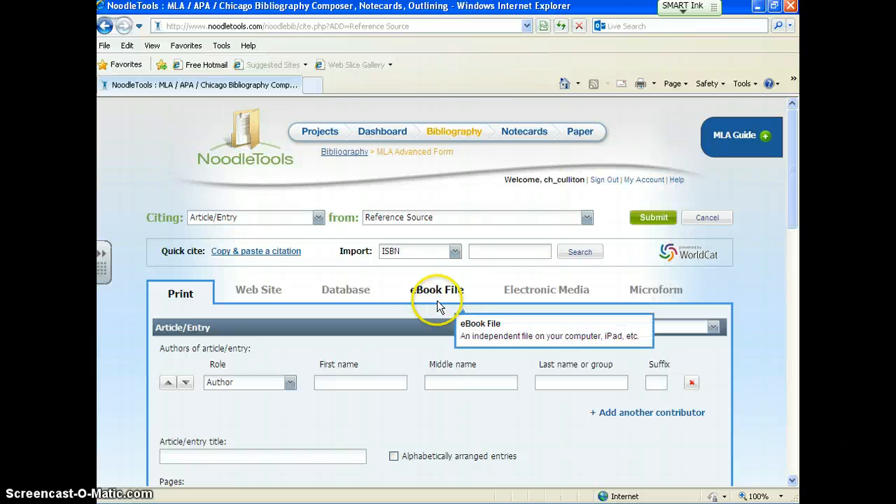
left_click_drag(793, 170, 789, 117)
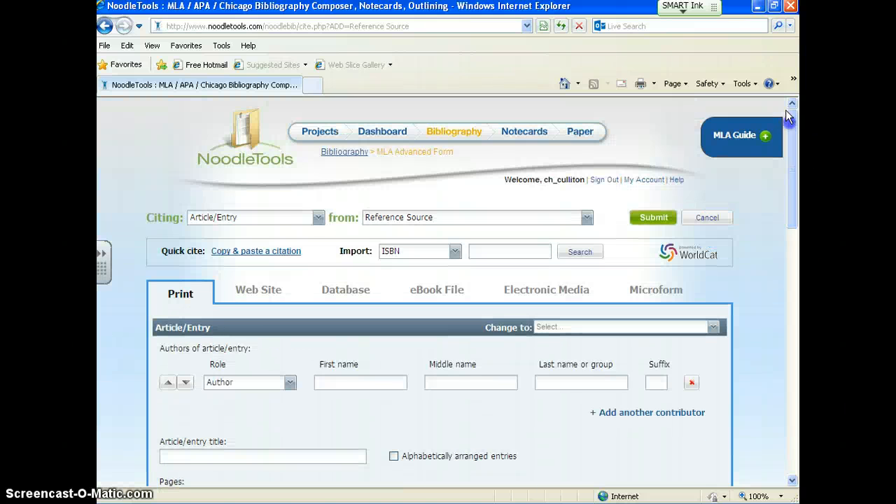
Step: Restore the NoodleTools and World Book windows to a smaller size and stack the Zeus article above the citation form
left_click(775, 7)
left_click_drag(603, 11, 602, 303)
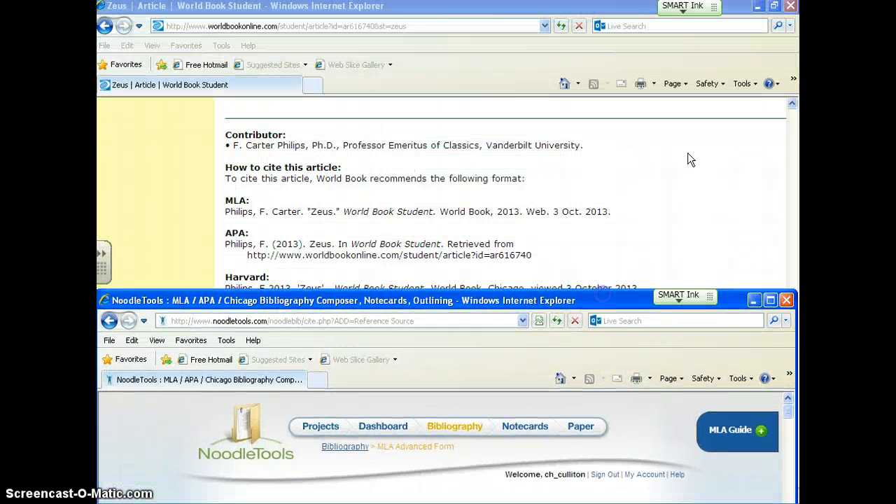
left_click(774, 7)
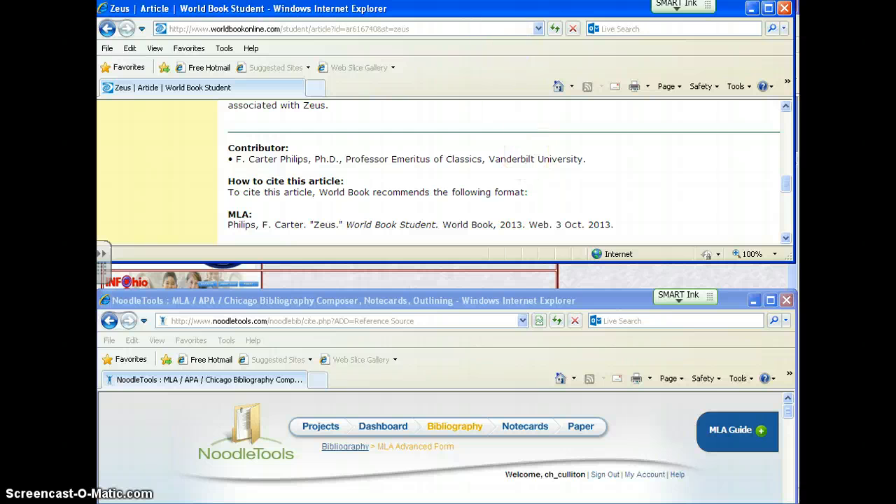
left_click(502, 7)
left_click_drag(503, 9, 503, 10)
left_click_drag(483, 301, 478, 278)
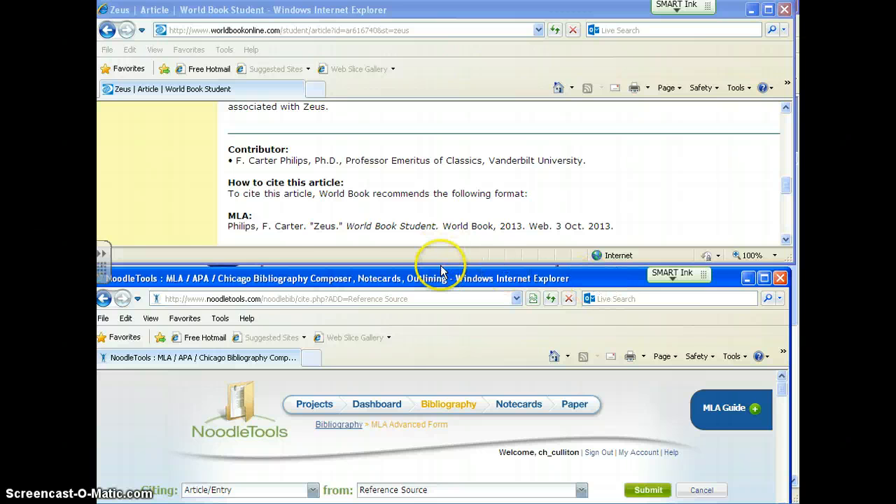
Step: Shorten the World Book window around its MLA citation, then move NoodleTools up directly beneath it and make it taller
left_click_drag(442, 264, 442, 185)
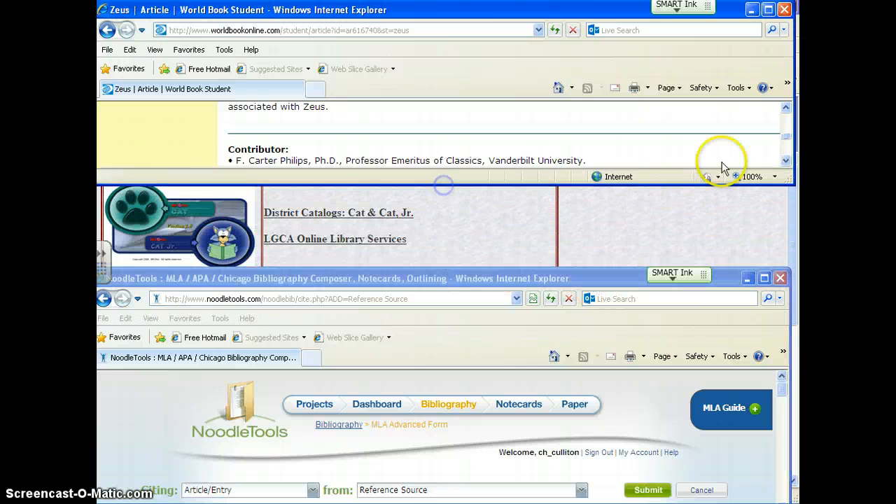
scroll(786, 163, "down", 3)
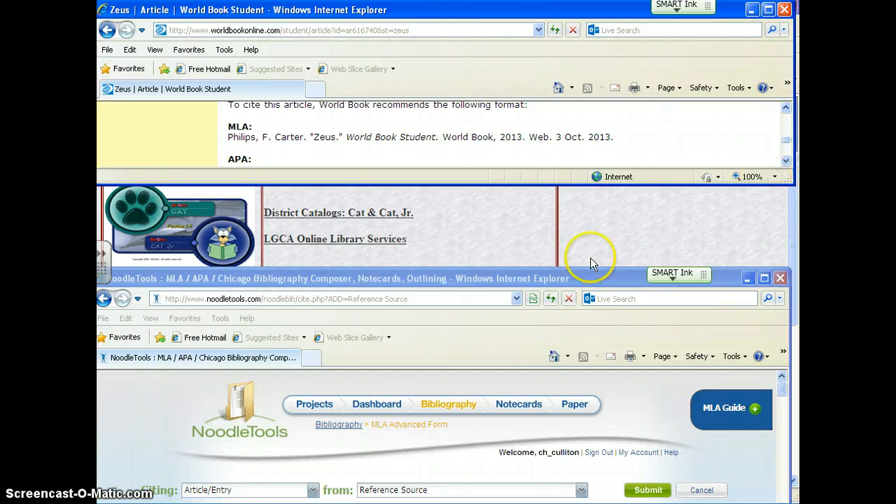
left_click_drag(557, 278, 553, 198)
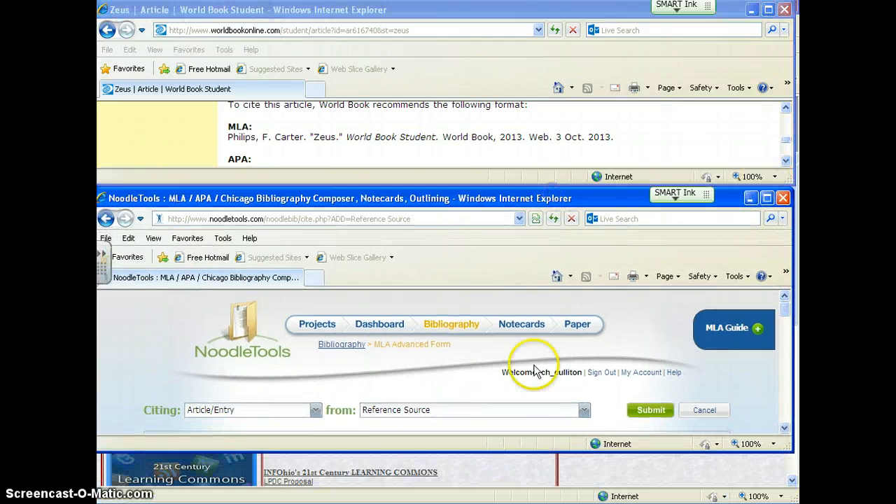
left_click_drag(522, 454, 526, 489)
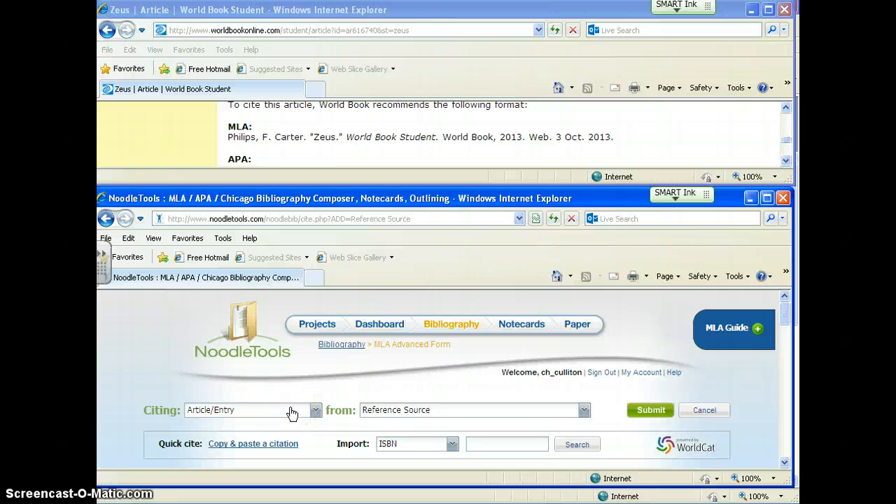
Step: Set the source format of the reference citation to Database
left_click(752, 349)
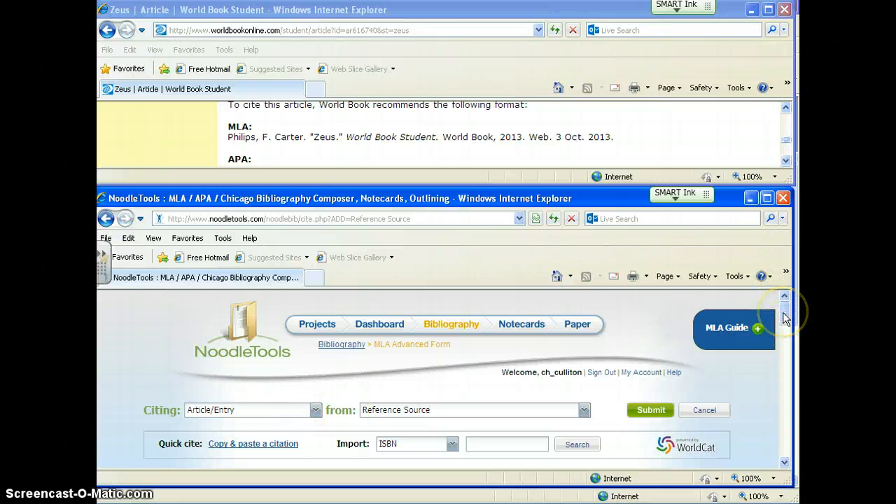
mouse_move(784, 319)
left_mouse_down()
mouse_move(784, 333)
mouse_move(784, 321)
left_mouse_up()
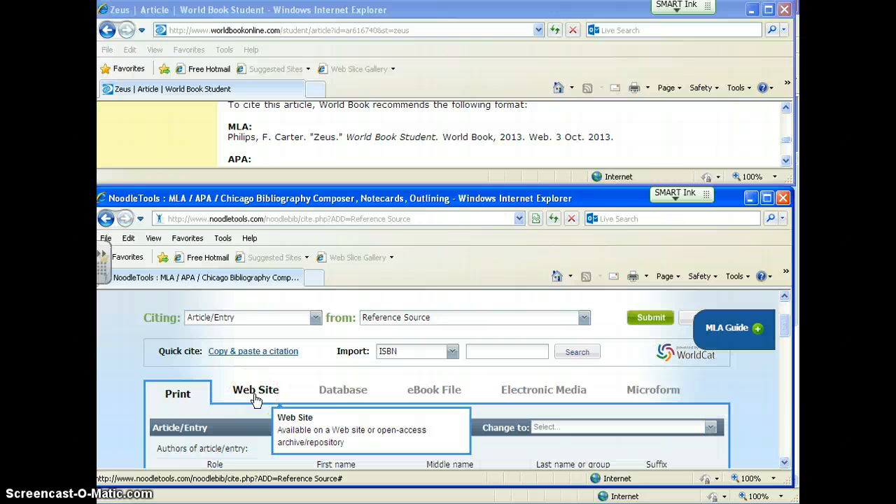
left_click(356, 396)
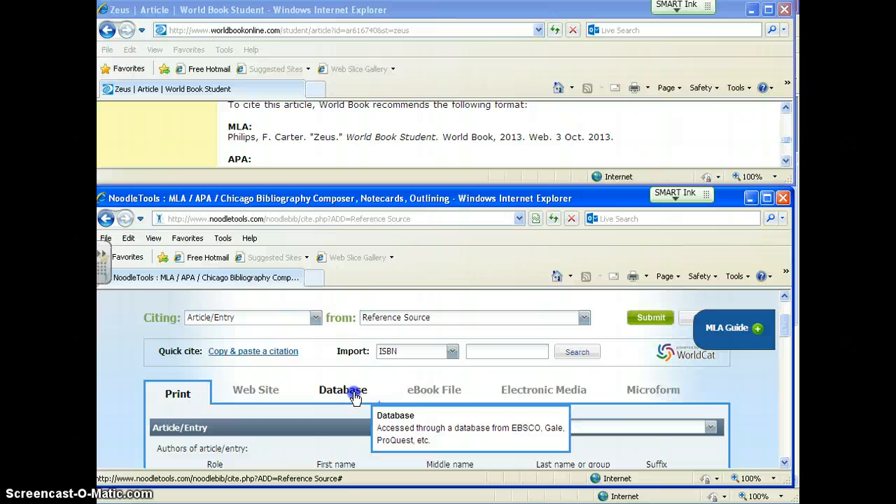
left_click(354, 396)
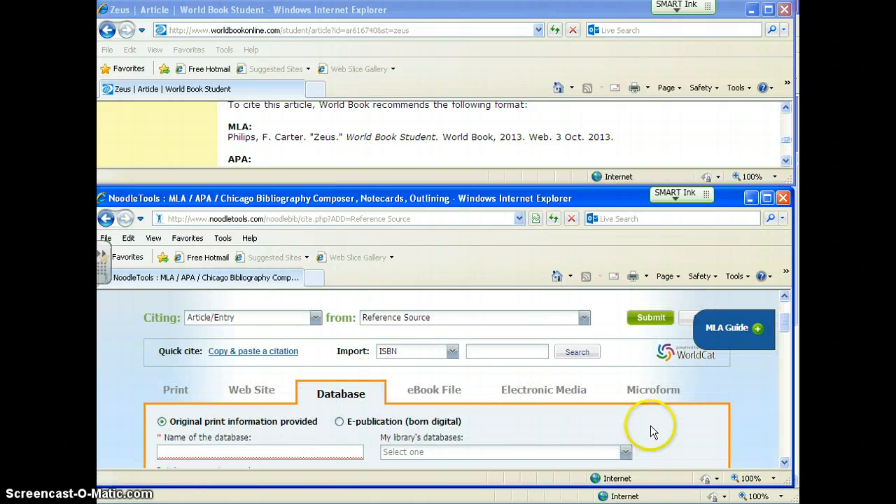
Step: Choose World Book Student (6-8) from the library's databases as the database name
scroll(651, 425, "down", 2)
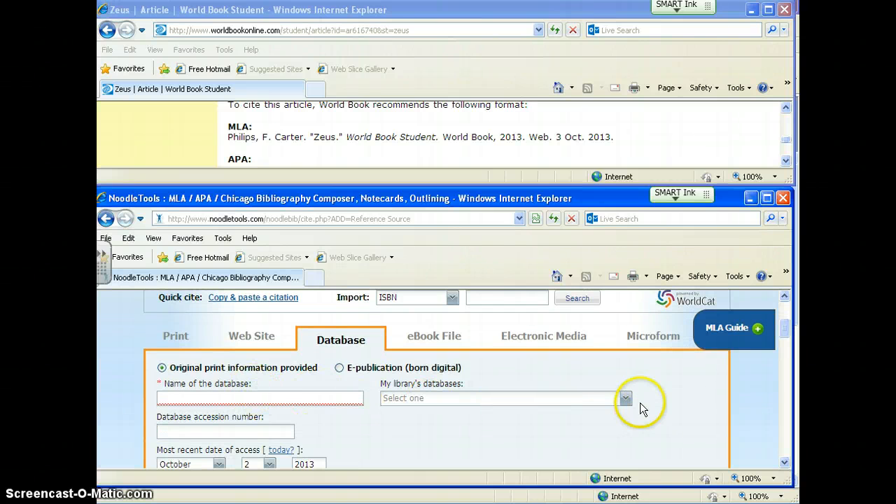
left_click(626, 400)
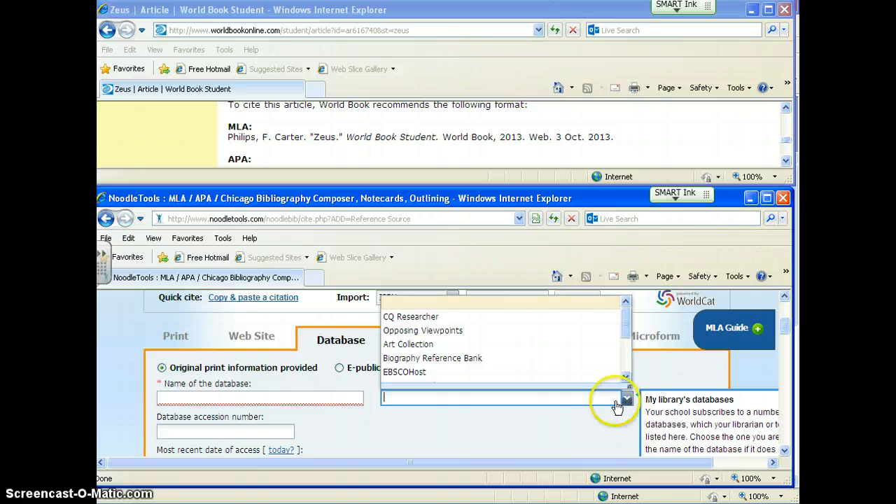
left_click(626, 377)
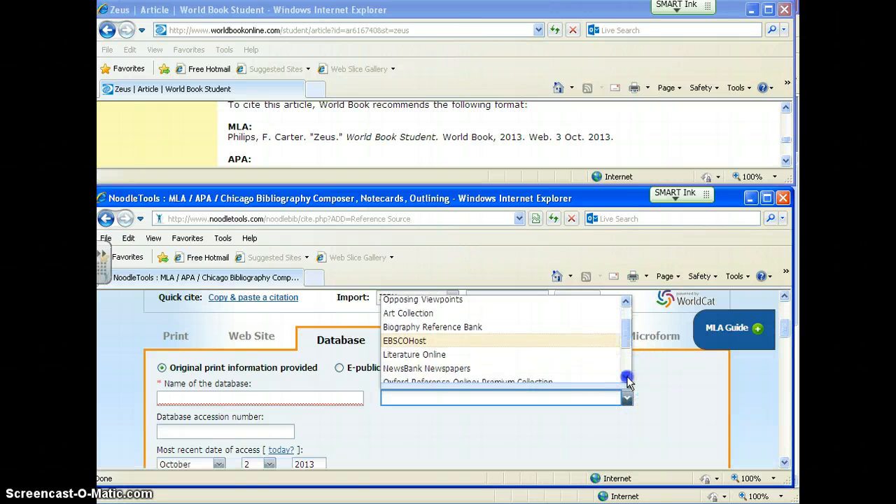
left_click(627, 378)
left_click(627, 379)
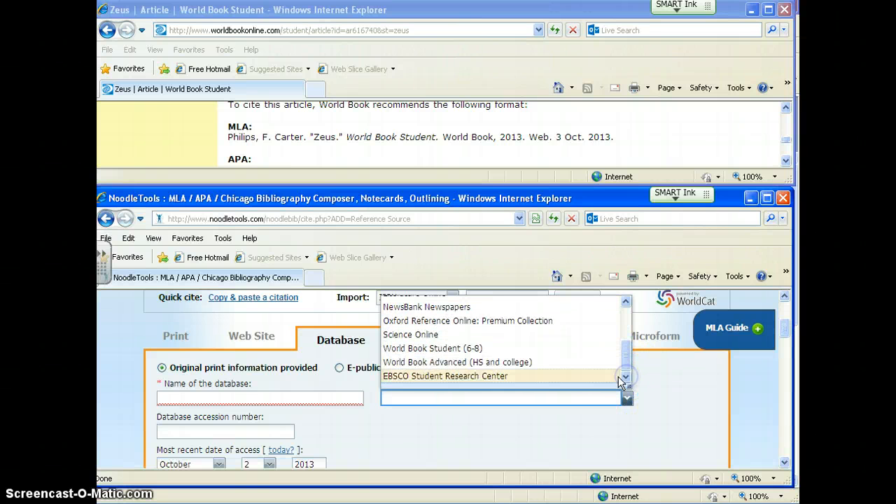
left_click(432, 349)
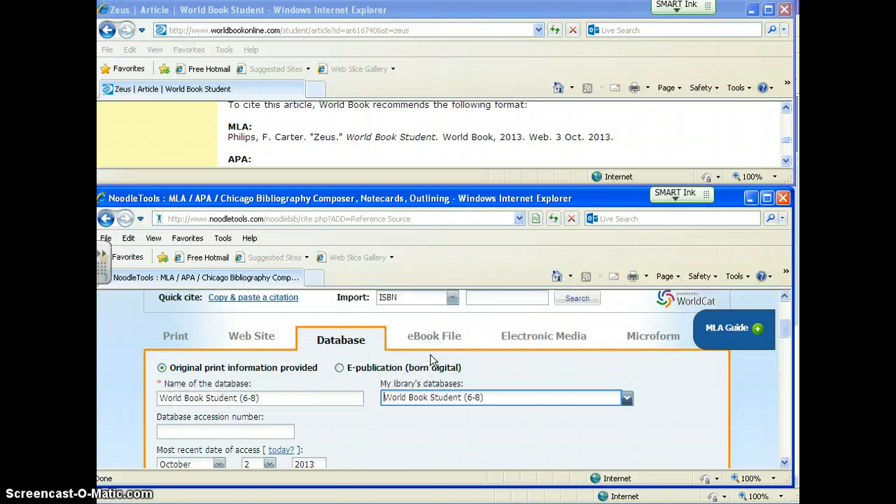
Step: Copy the Zeus article's web address from the World Book window and paste it as the citation's URL
scroll(363, 435, "down", 3)
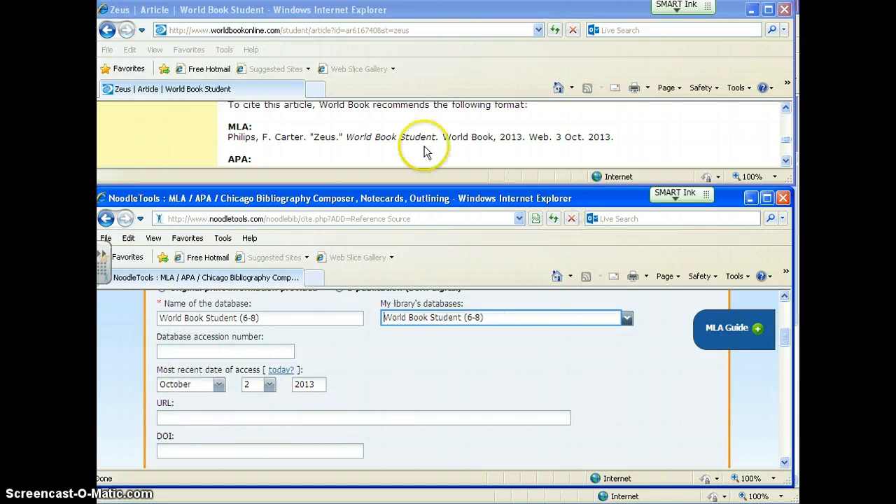
left_click(312, 30)
right_click(311, 30)
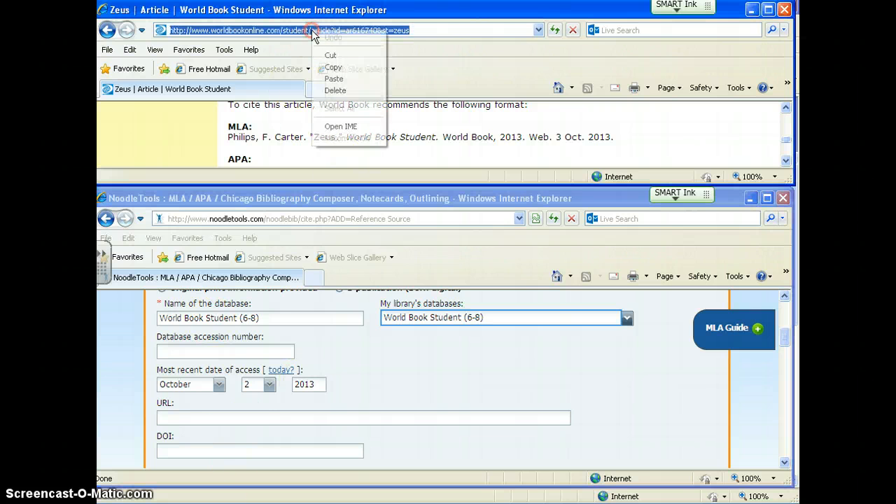
left_click(333, 67)
left_click(243, 416)
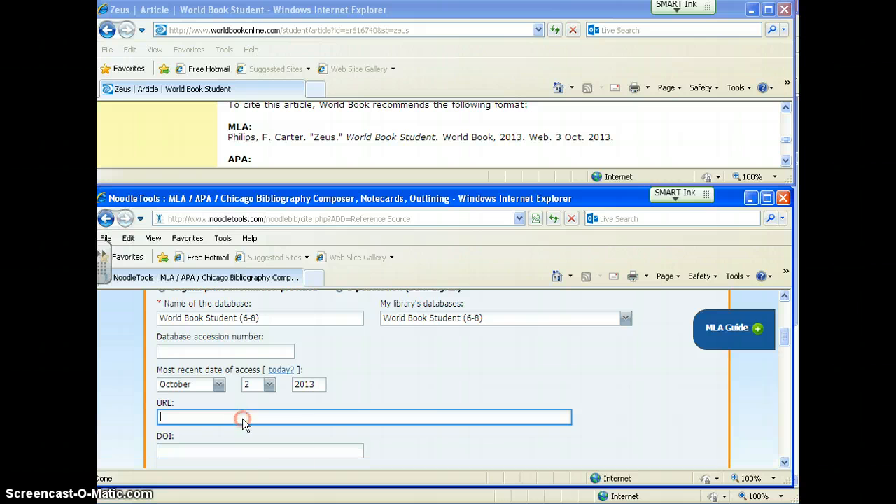
right_click(242, 419)
left_click(267, 469)
Step: Leave the DOI blank and enter the article author's first name, middle initial and last name as given in the MLA citation
scroll(308, 420, "down", 1)
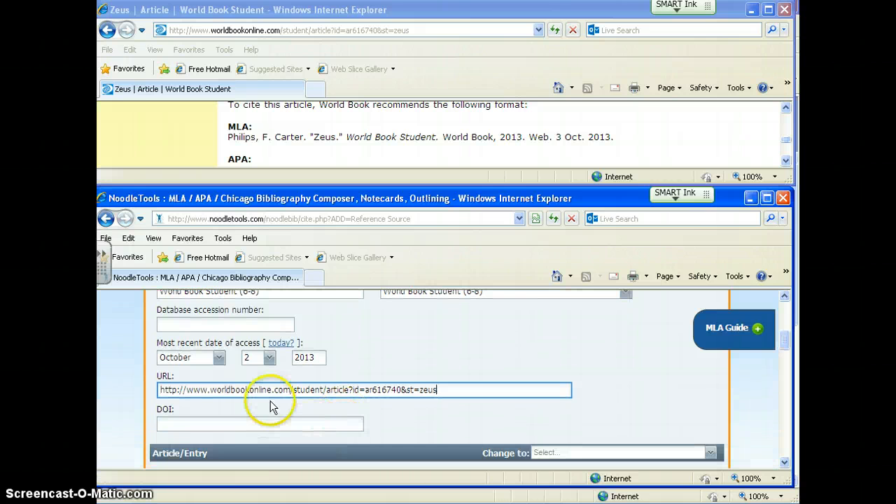
left_click(251, 425)
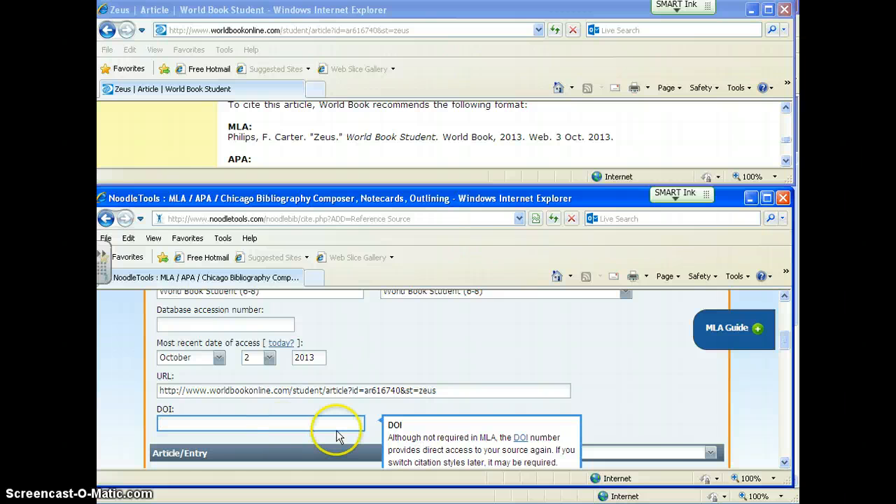
scroll(336, 437, "down", 1)
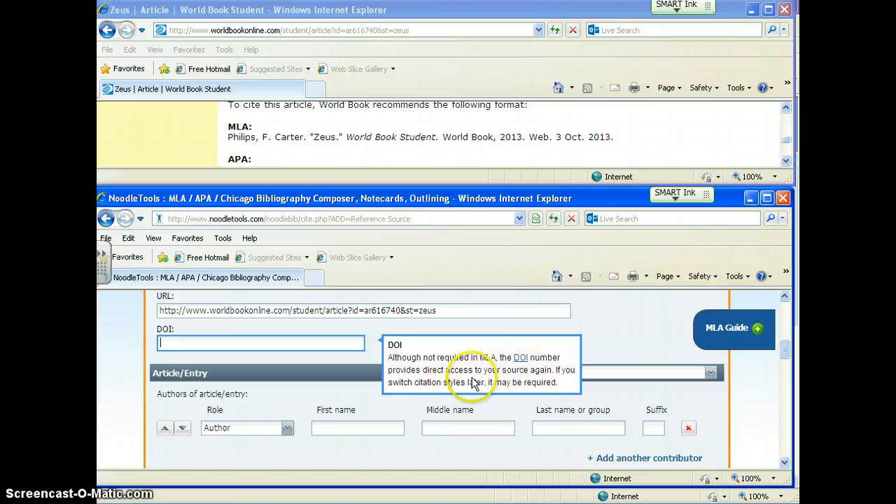
scroll(266, 382, "down", 1)
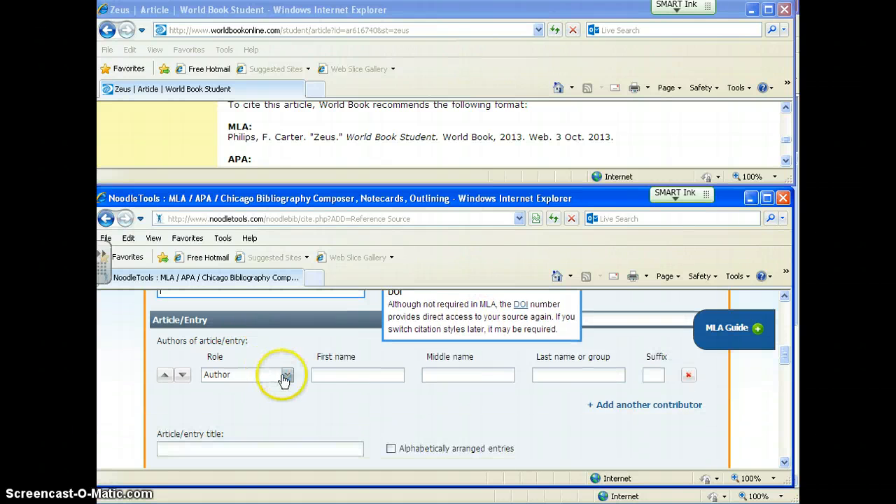
left_click(331, 399)
scroll(322, 378, "down", 1)
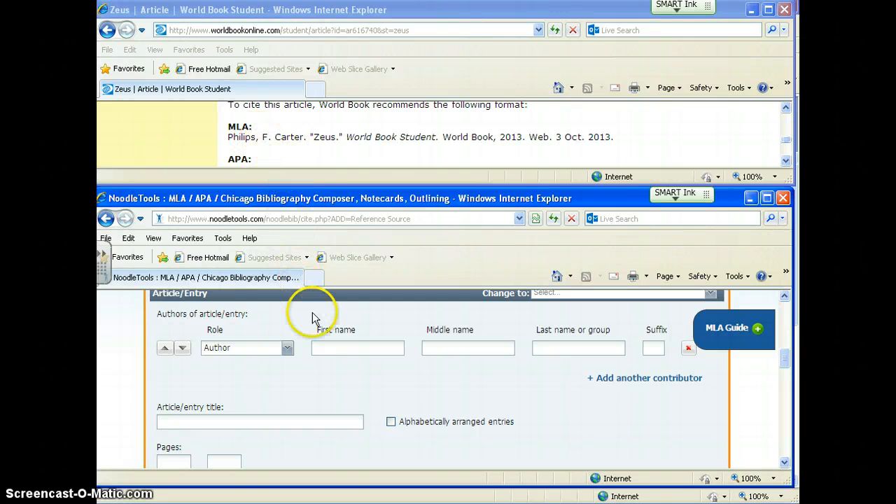
left_click(330, 350)
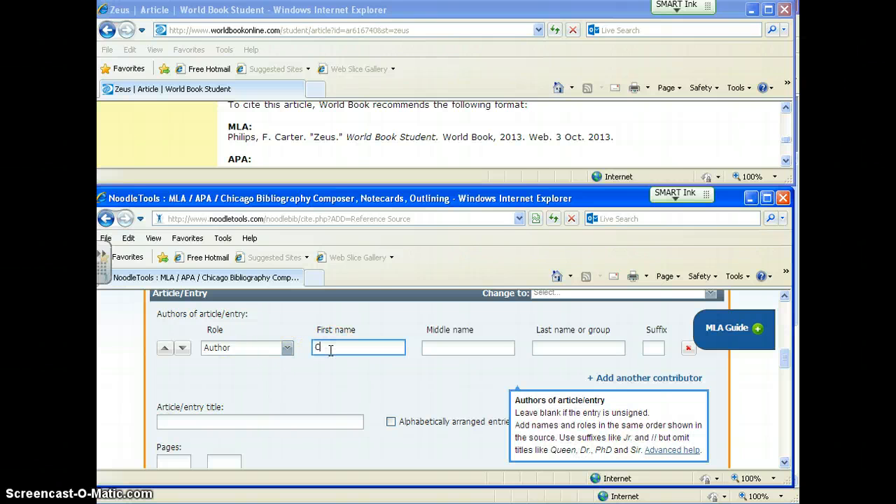
key("Tab")
type("F")
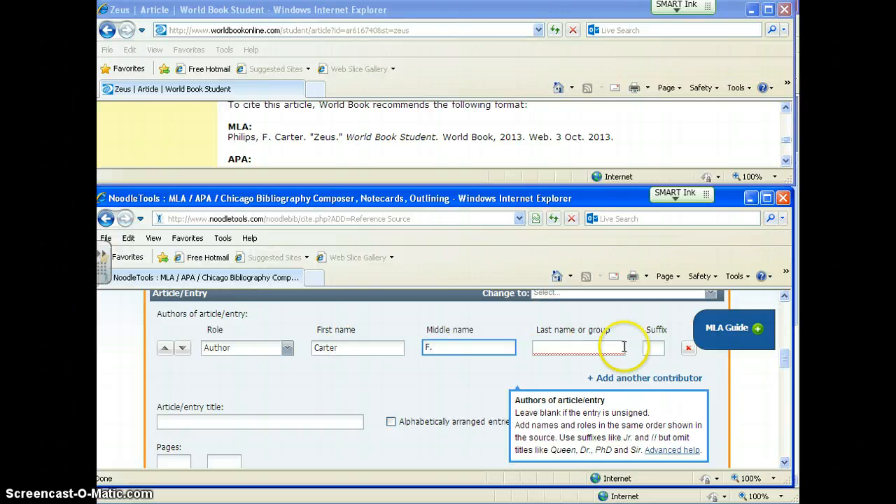
left_click(593, 352)
type("Philips")
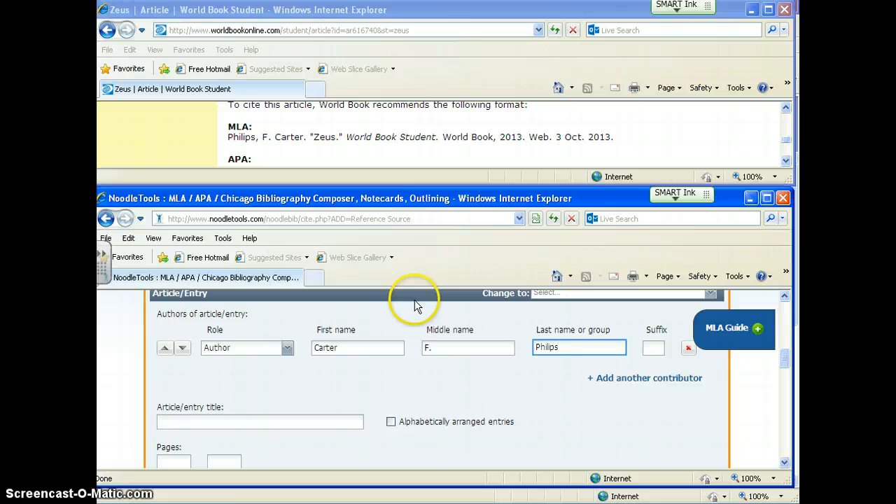
Step: Copy the title "Zeus" from the World Book MLA citation and paste it as the article/entry title
left_click_drag(336, 138, 315, 139)
right_click(334, 144)
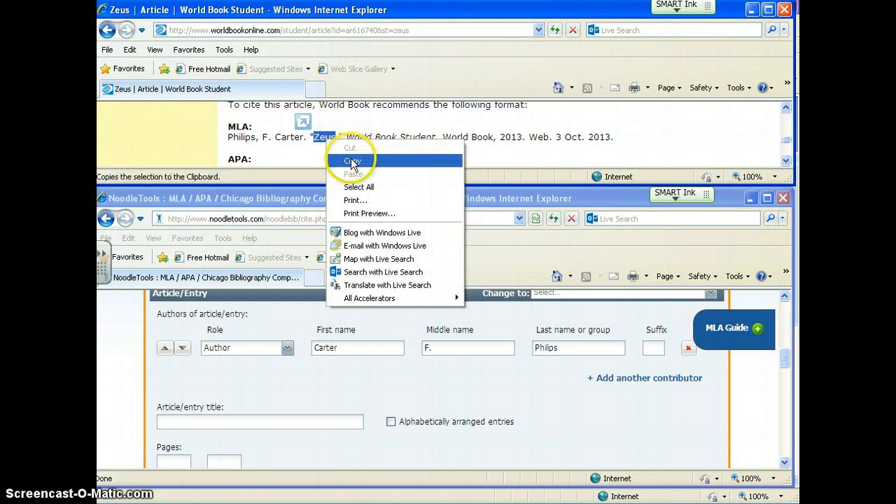
left_click(350, 150)
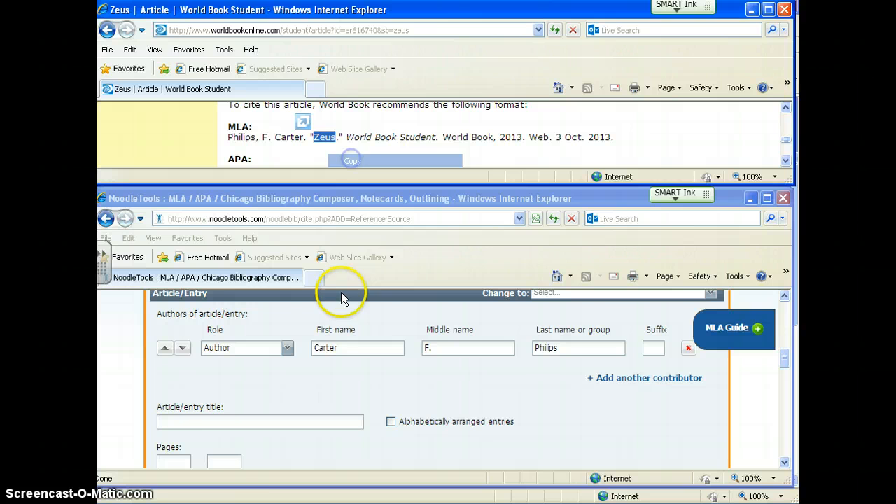
left_click(226, 422)
right_click(226, 424)
left_click(250, 474)
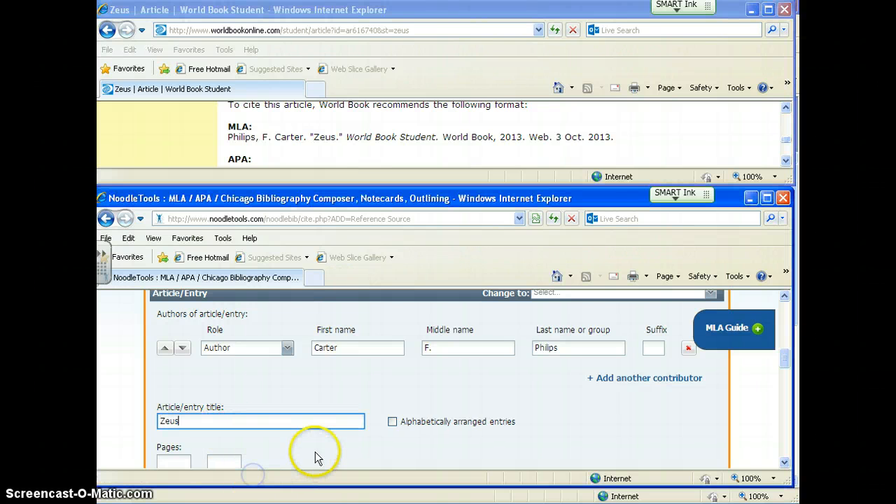
Step: Leave the page numbers and reference source contributors blank and keep Encyclopedia as the type of reference source
left_click(344, 421)
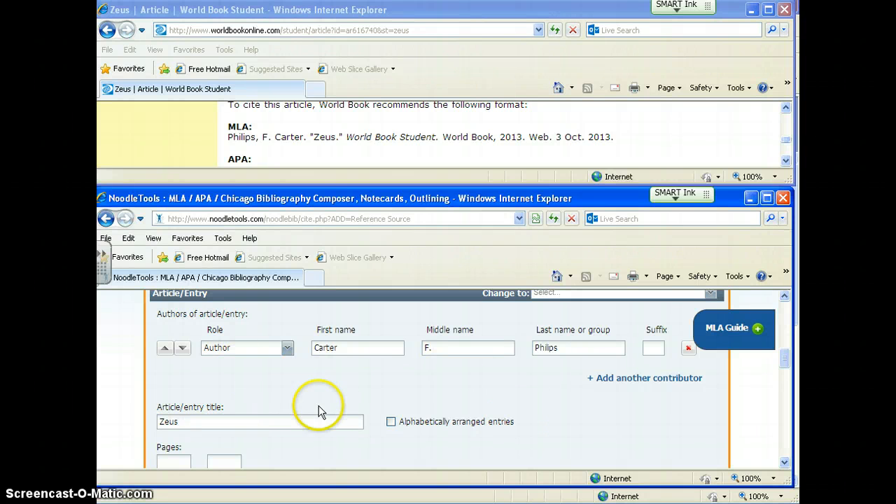
scroll(326, 413, "down", 1)
scroll(315, 413, "down", 1)
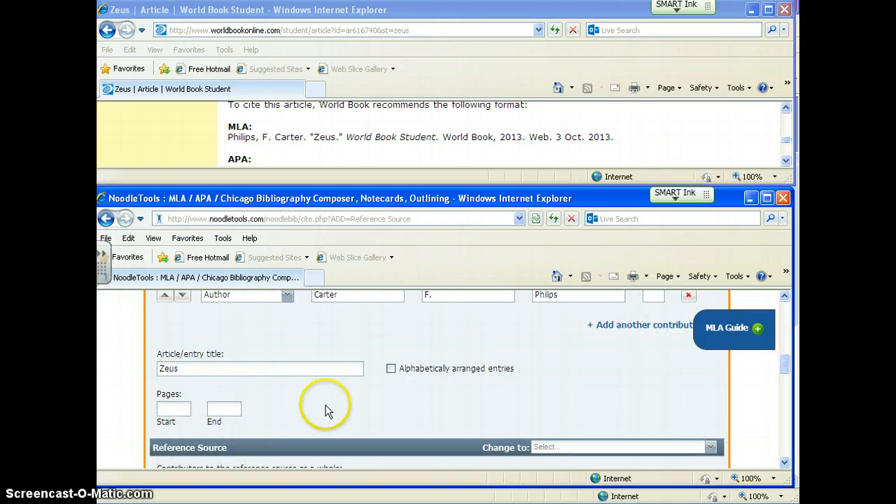
scroll(325, 410, "down", 2)
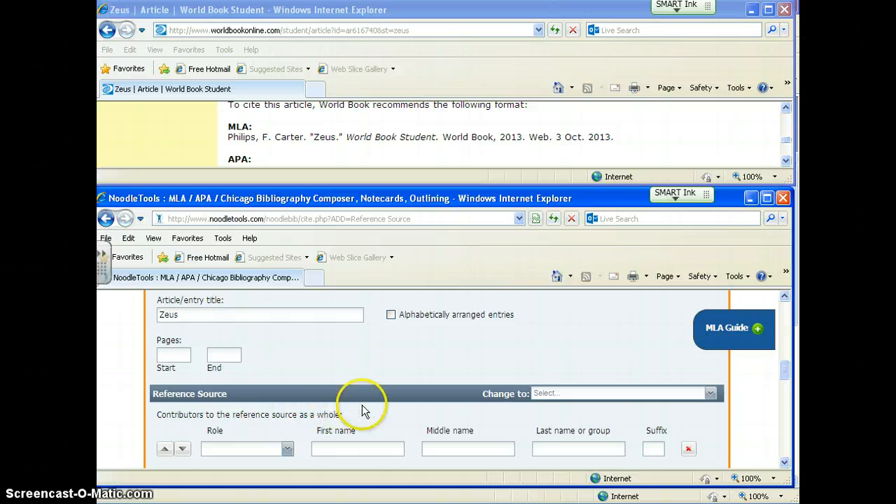
scroll(397, 411, "up", 5)
scroll(398, 406, "down", 7)
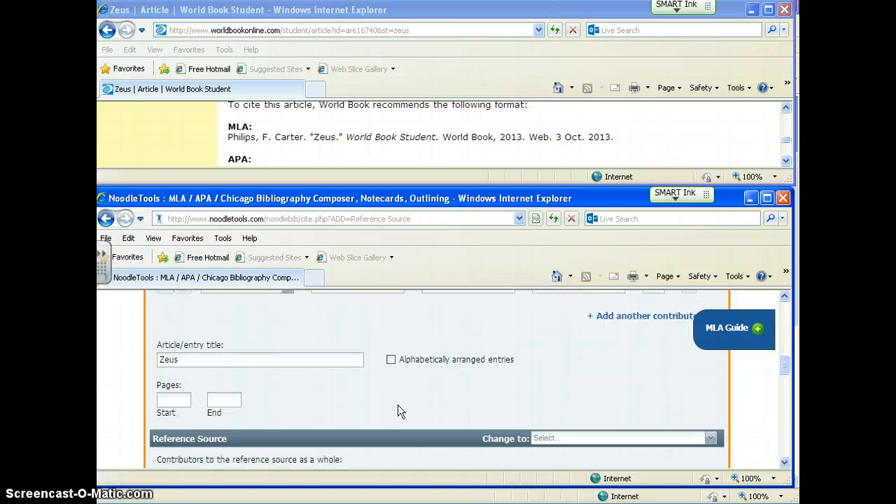
scroll(293, 377, "down", 1)
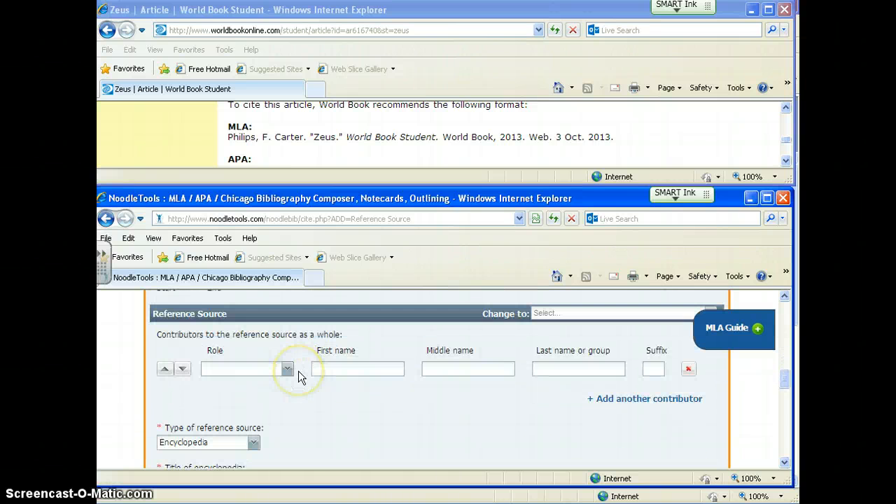
scroll(298, 377, "down", 1)
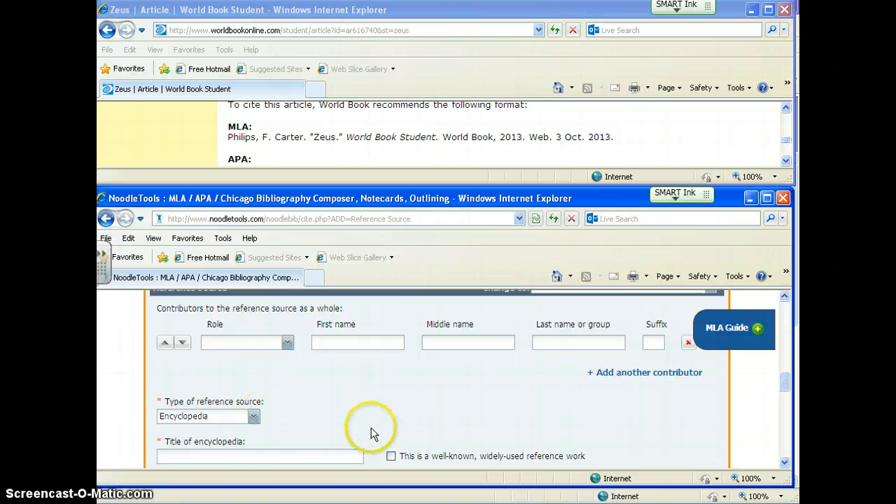
scroll(371, 433, "down", 2)
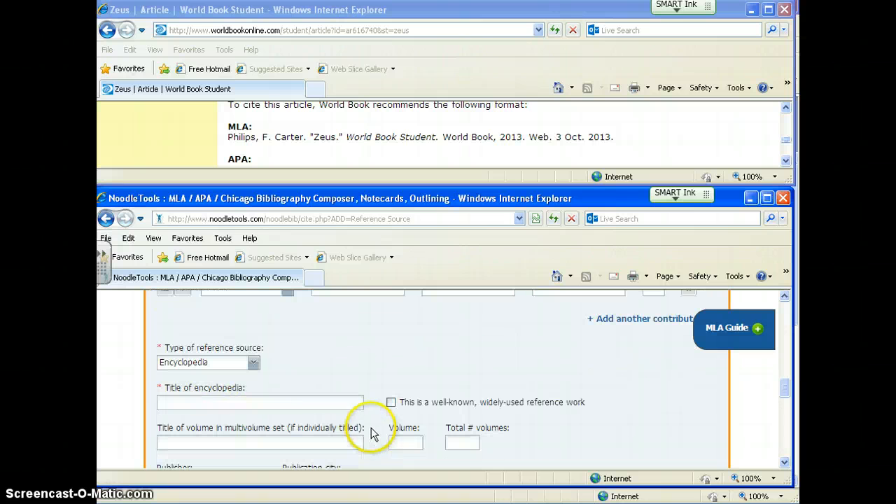
left_click(256, 364)
left_click(256, 364)
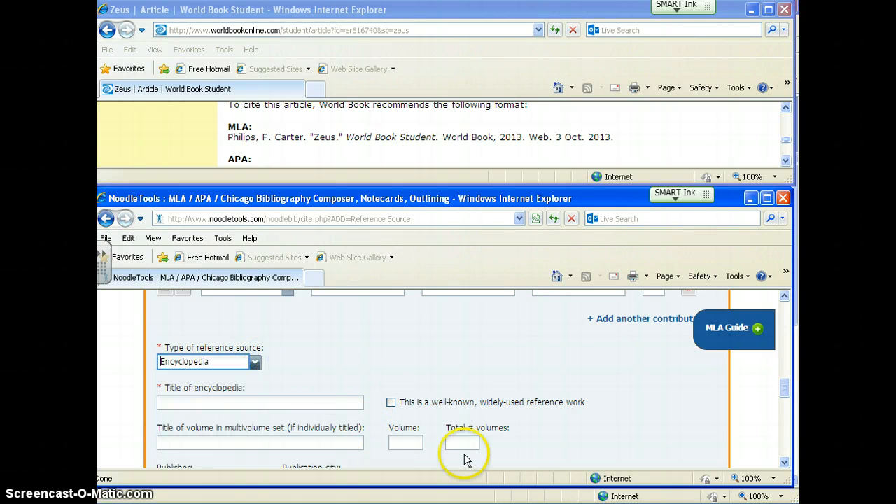
Step: Enter "Wolrd Book" as the title of the encyclopedia and "World Book" as the publisher
scroll(432, 352, "down", 1)
left_click(313, 376)
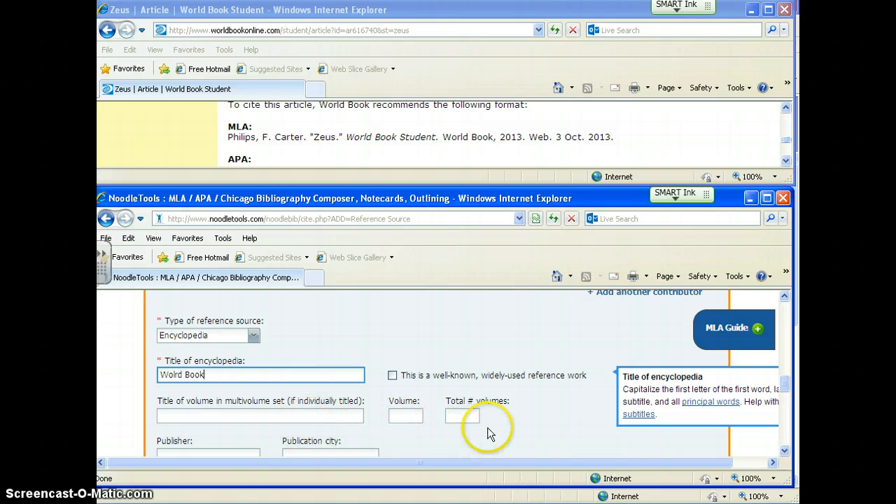
scroll(501, 418, "down", 1)
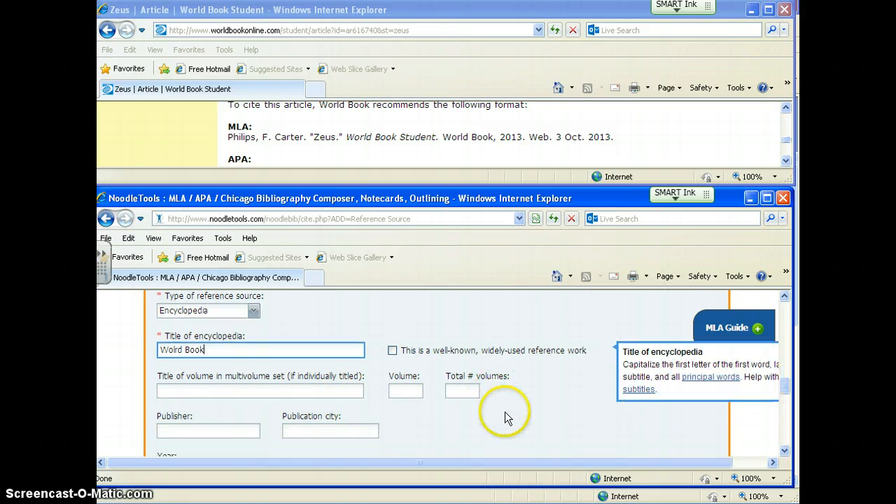
scroll(516, 386, "down", 1)
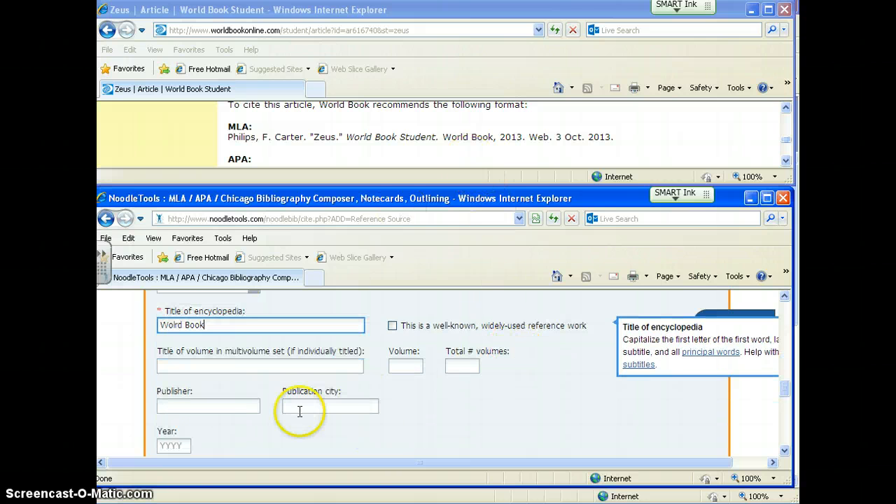
left_click(220, 407)
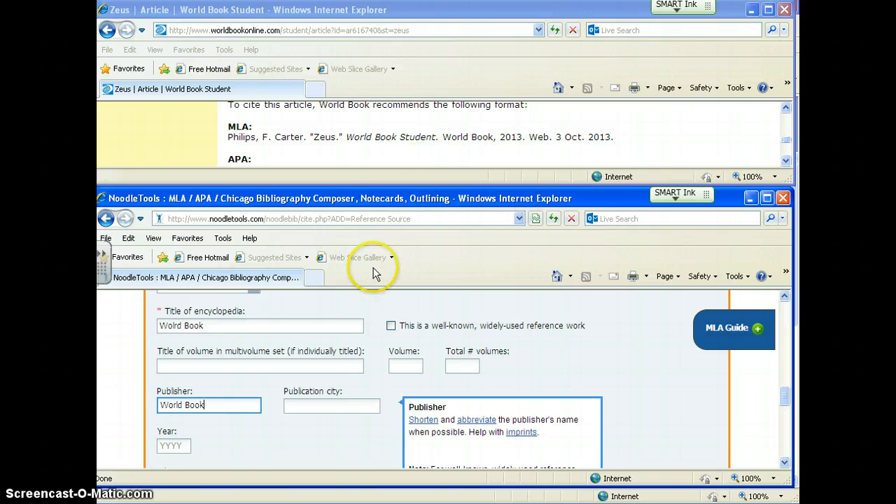
left_click(353, 440)
Step: Find the copyright year in the World Book page footer, enter 2013 as the citation's year, and leave the edition and series name blank
scroll(354, 437, "down", 4)
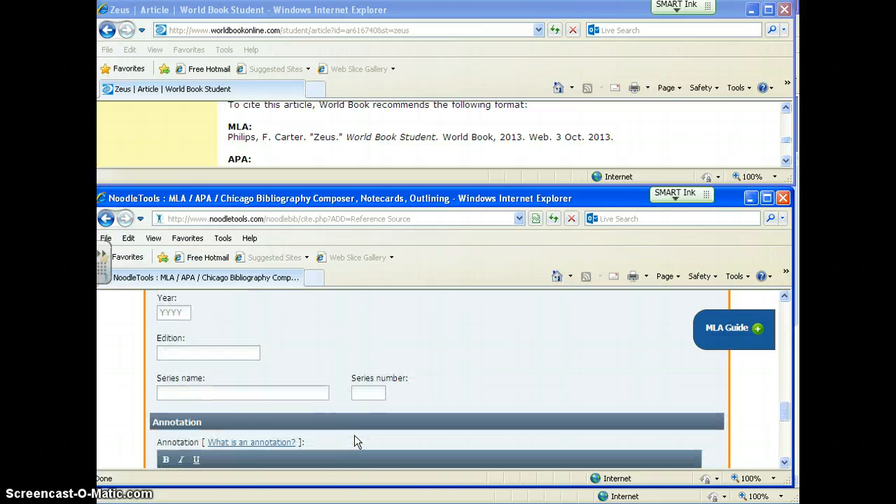
scroll(355, 435, "up", 2)
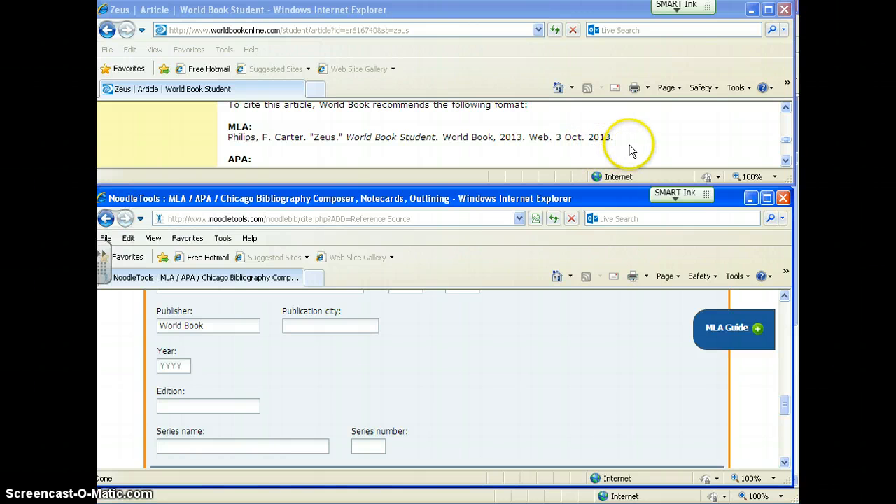
left_click_drag(787, 161, 787, 163)
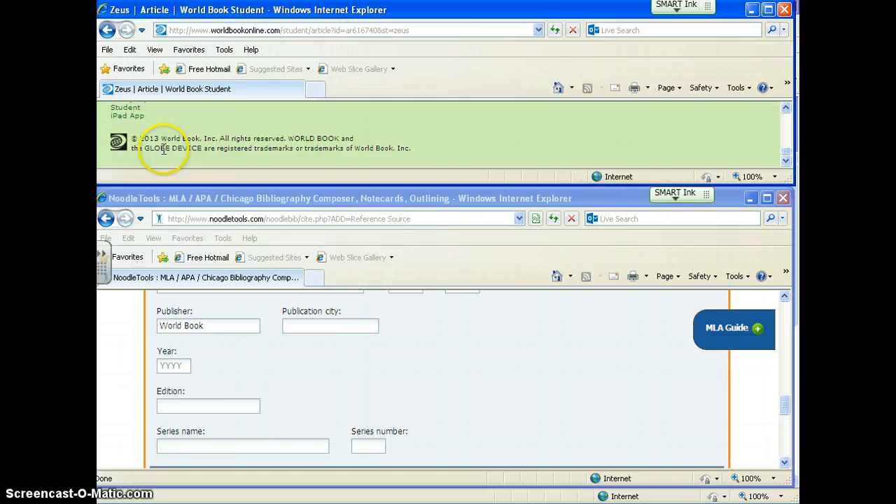
left_click(177, 365)
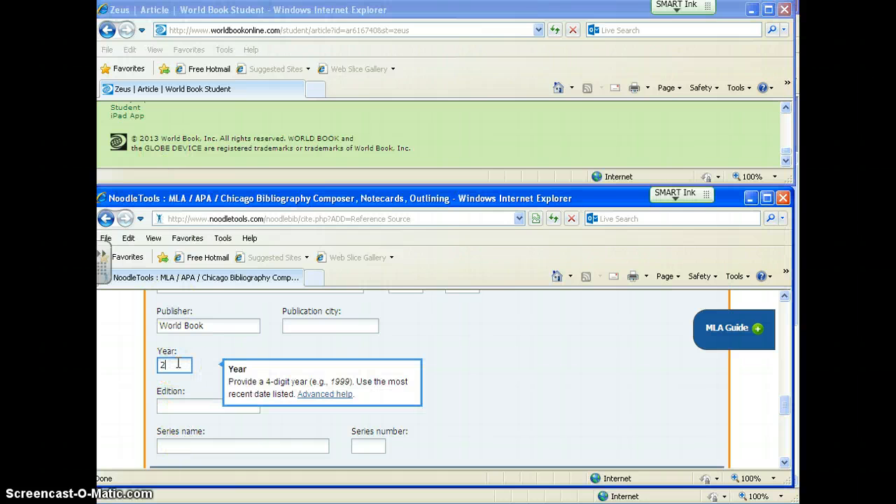
type("2013")
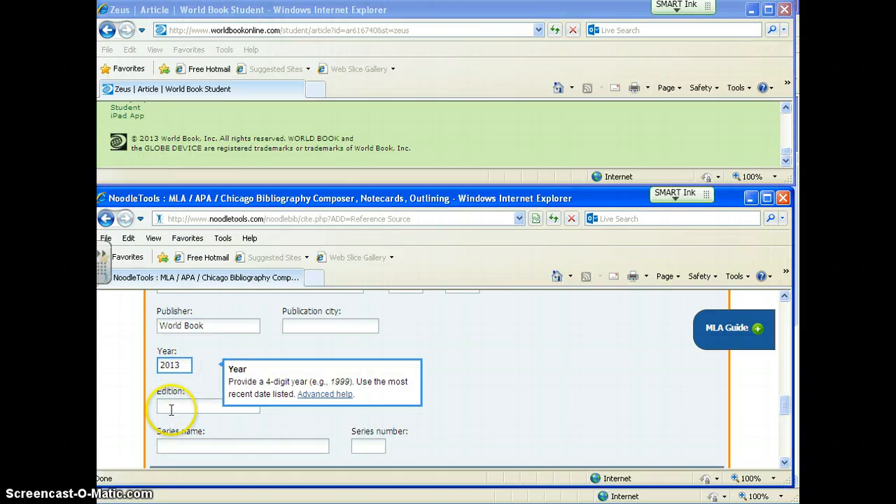
left_click(170, 409)
left_click(216, 446)
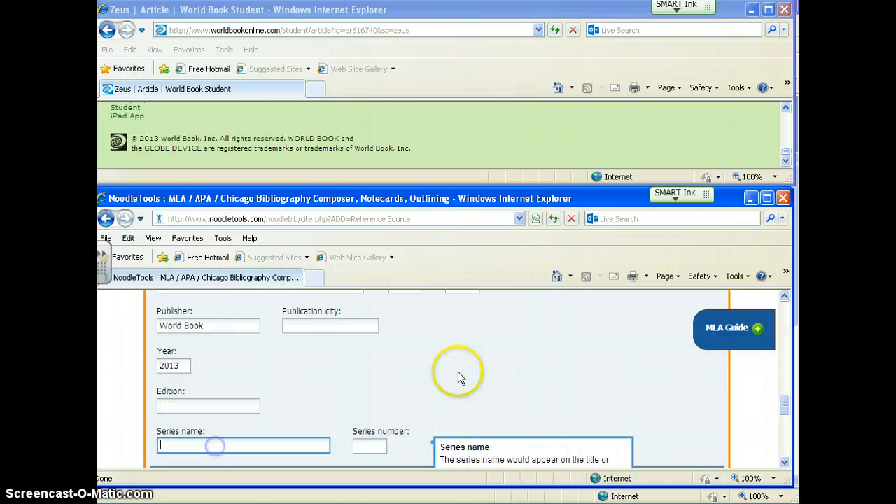
left_click(561, 374)
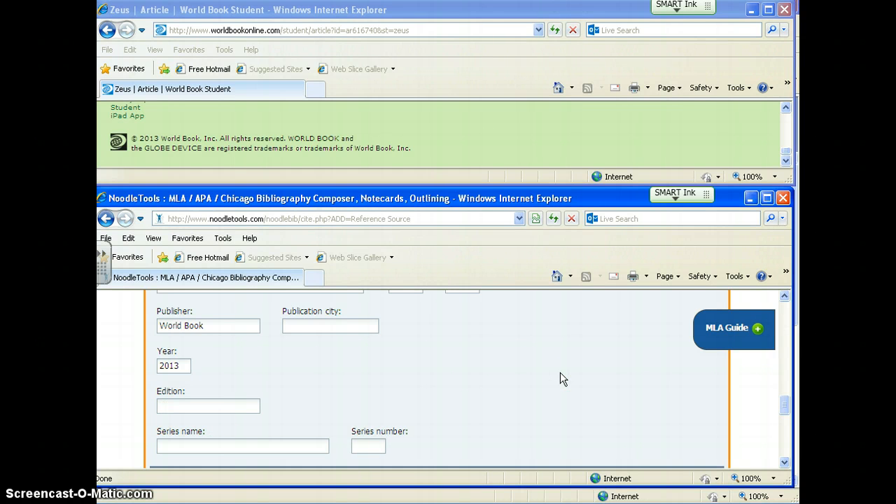
Step: Submit the citation without an annotation, keeping it included in the final works cited, and maximize the window to view the list
scroll(561, 378, "down", 6)
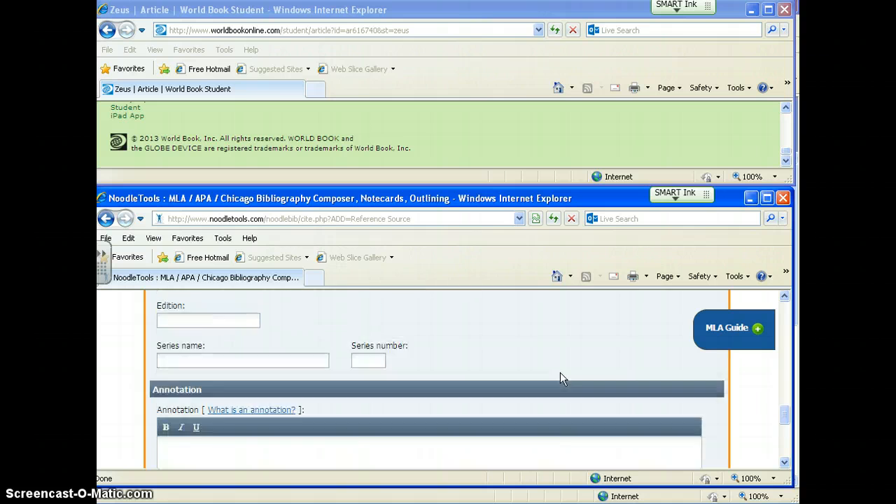
scroll(561, 372, "down", 3)
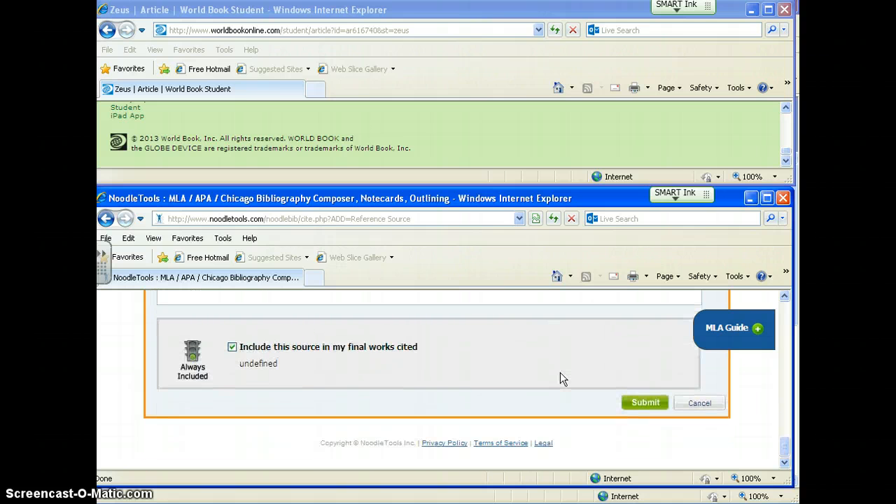
scroll(560, 373, "up", 5)
scroll(491, 378, "down", 3)
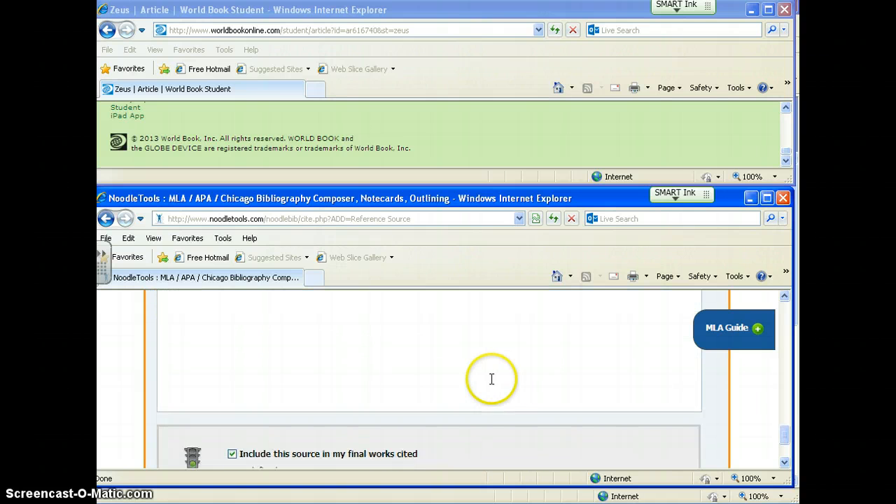
left_click(645, 402)
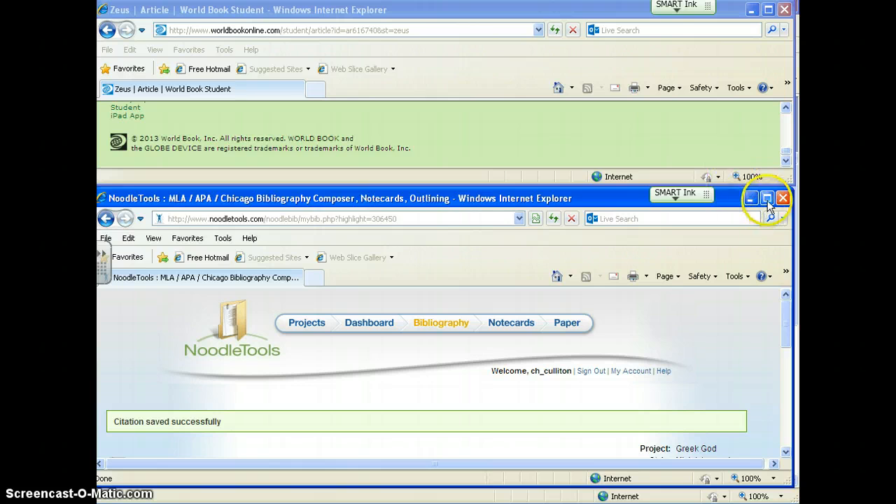
left_click(768, 198)
scroll(526, 320, "down", 3)
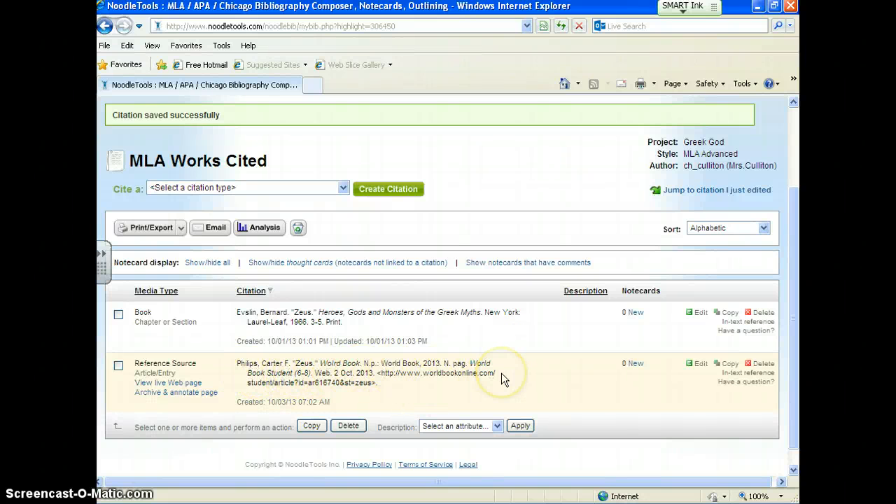
Step: Edit the Zeus reference source citation, correct its encyclopedia title to "World Book", and resubmit it
left_click(701, 365)
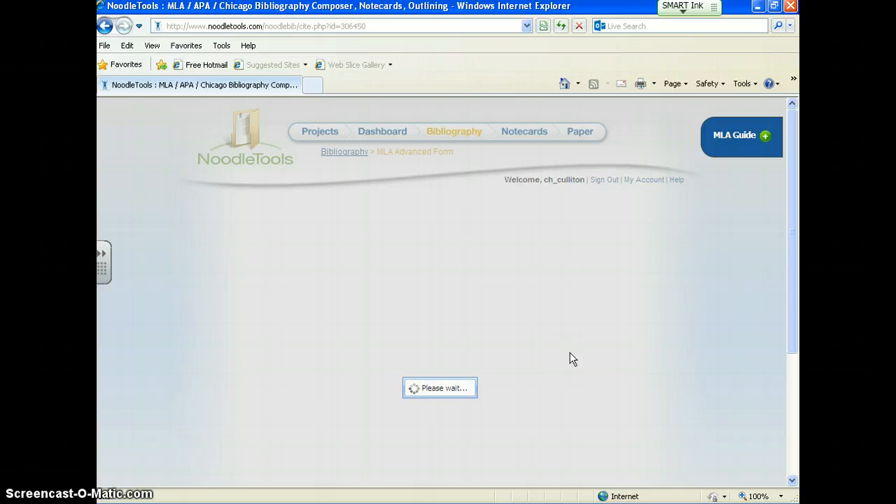
scroll(490, 370, "down", 1)
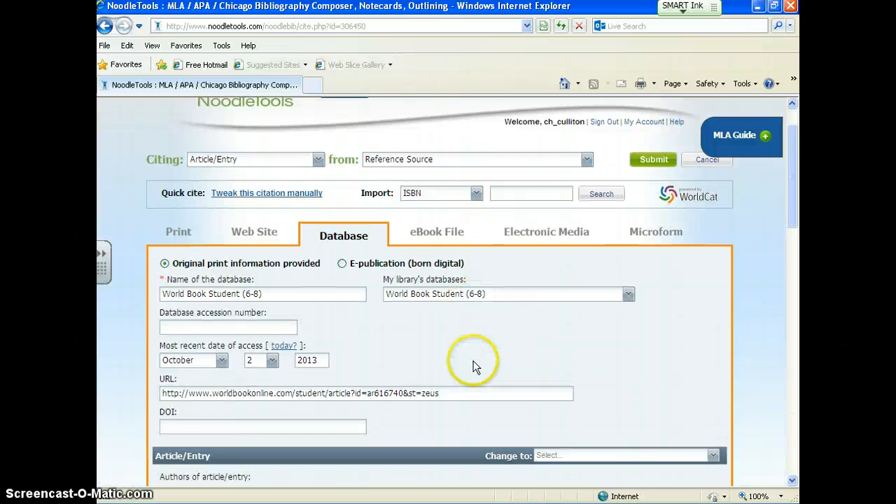
scroll(473, 362, "down", 5)
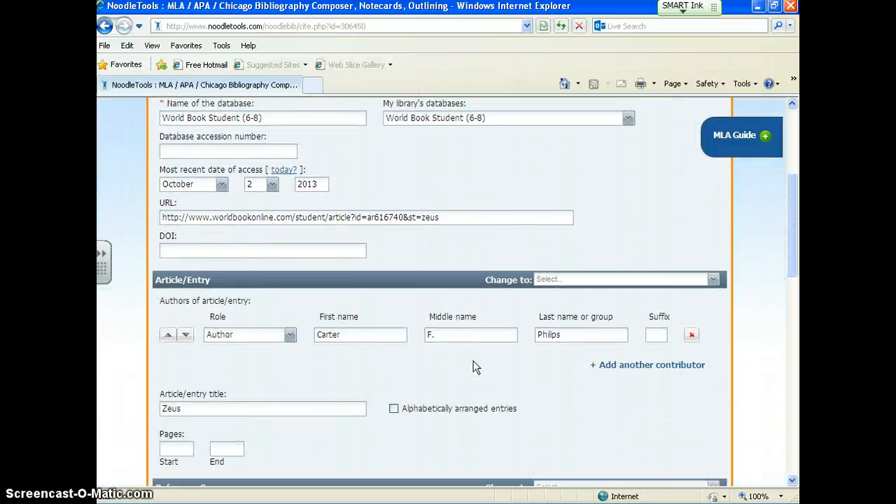
scroll(474, 368, "down", 4)
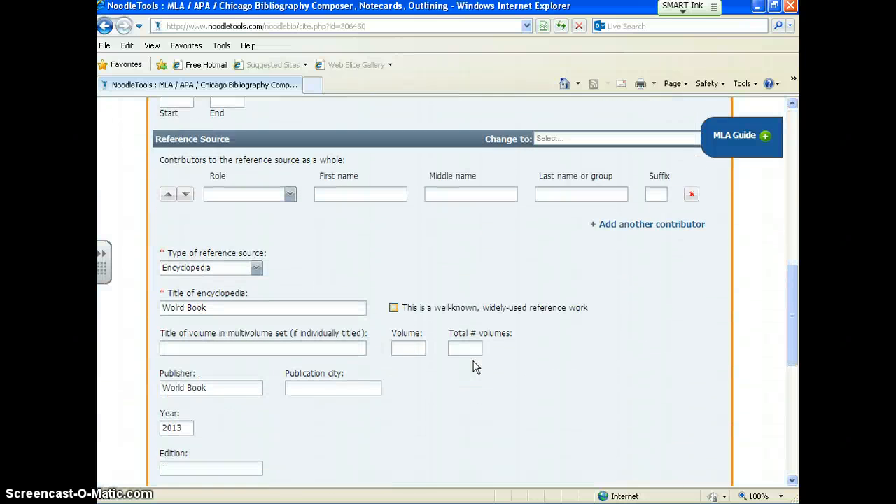
left_click(184, 306)
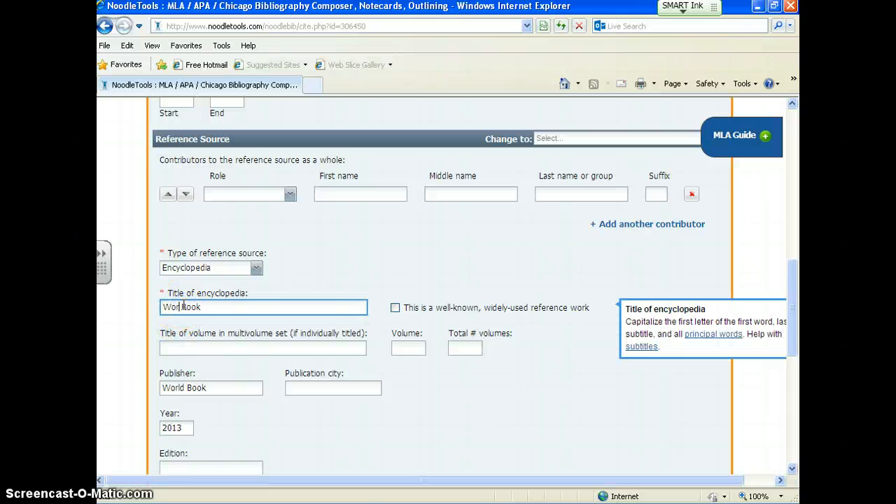
scroll(516, 380, "down", 8)
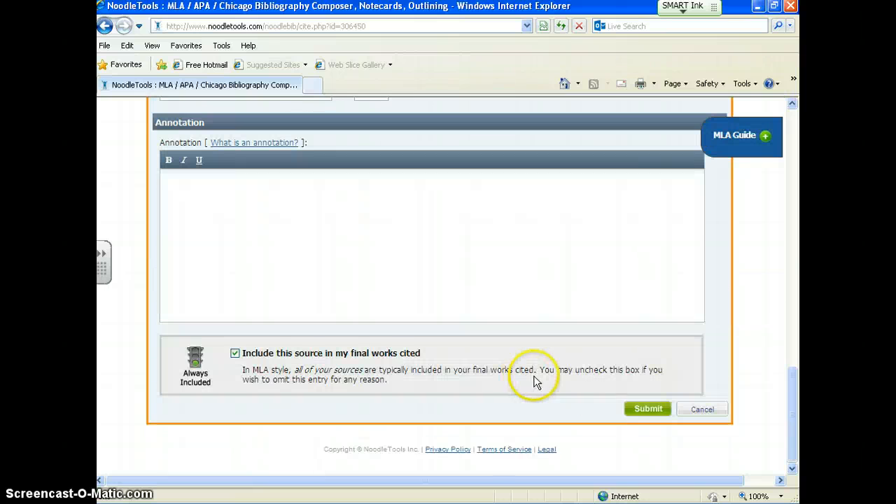
left_click(643, 411)
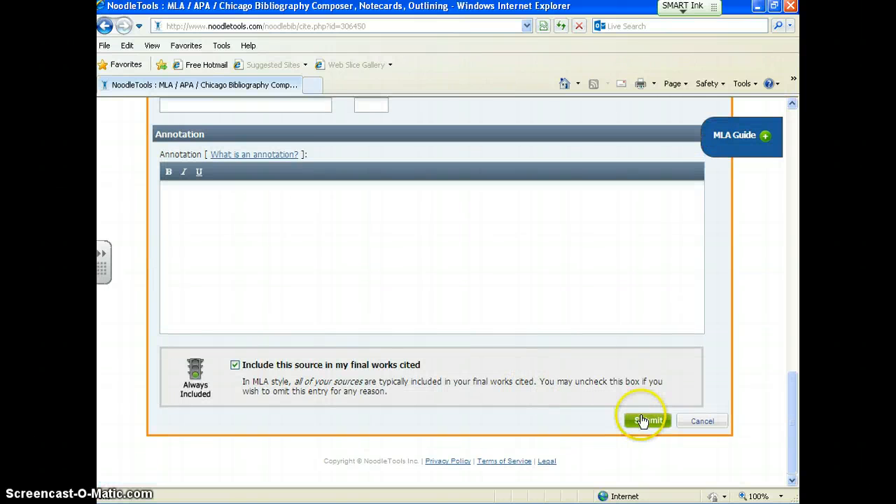
left_click(643, 421)
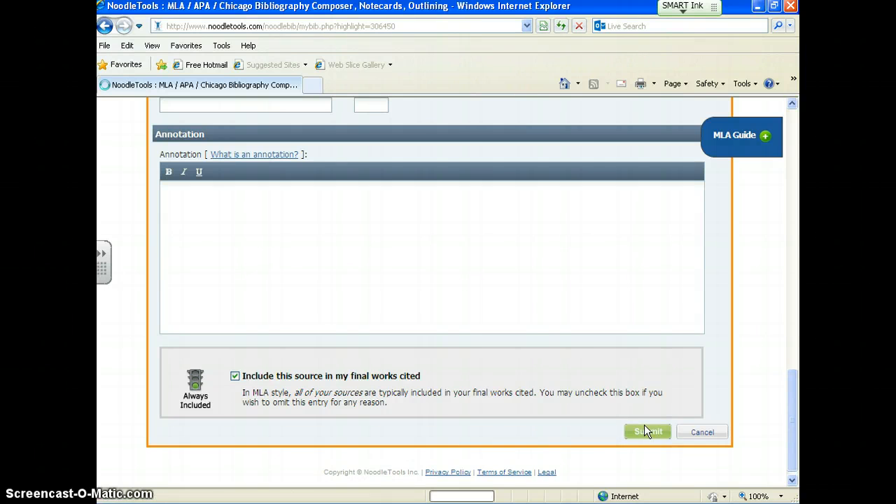
scroll(547, 377, "down", 2)
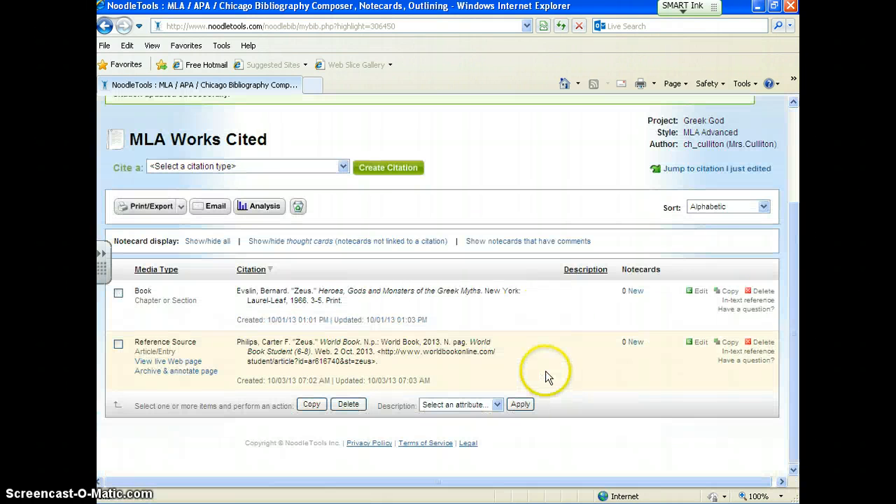
Step: Minimize the NoodleTools window and return to the recommended MLA citation at the end of the World Book article
left_click(758, 6)
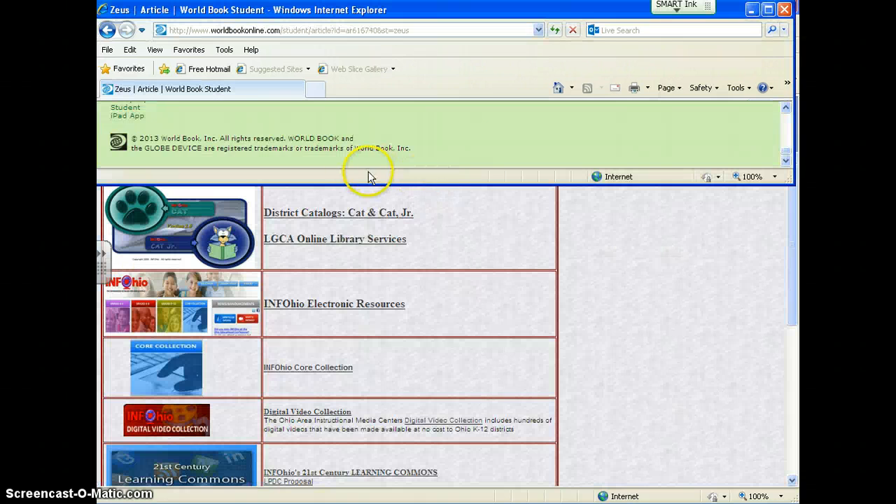
left_click(786, 109)
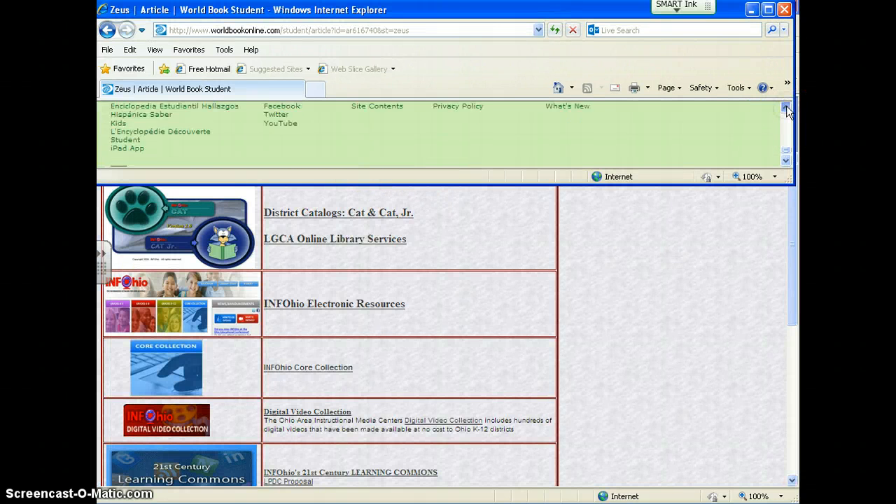
left_click(788, 109)
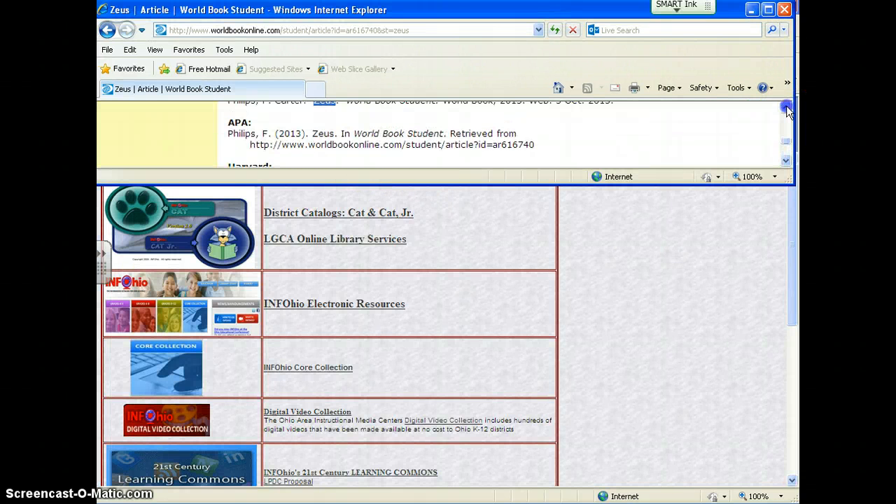
left_click(192, 142)
left_click(239, 31)
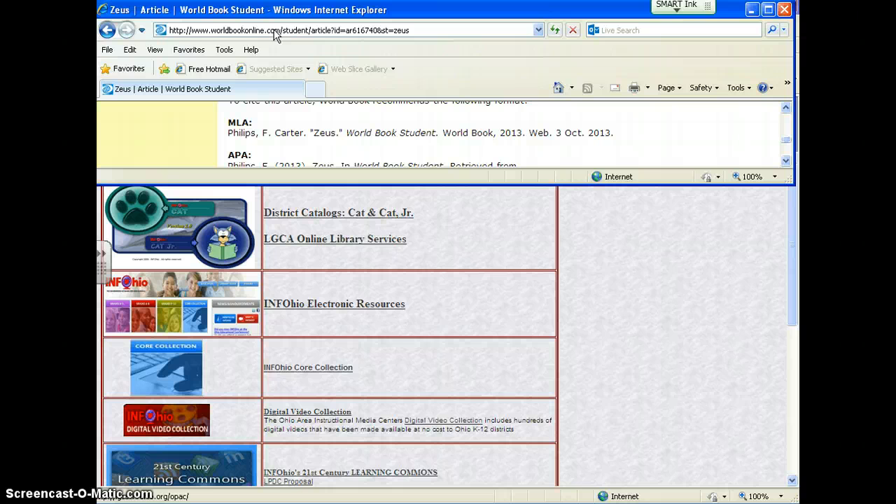
Step: Switch from the World Book article to the LGCA INFOhio Services browser window
left_click(417, 339)
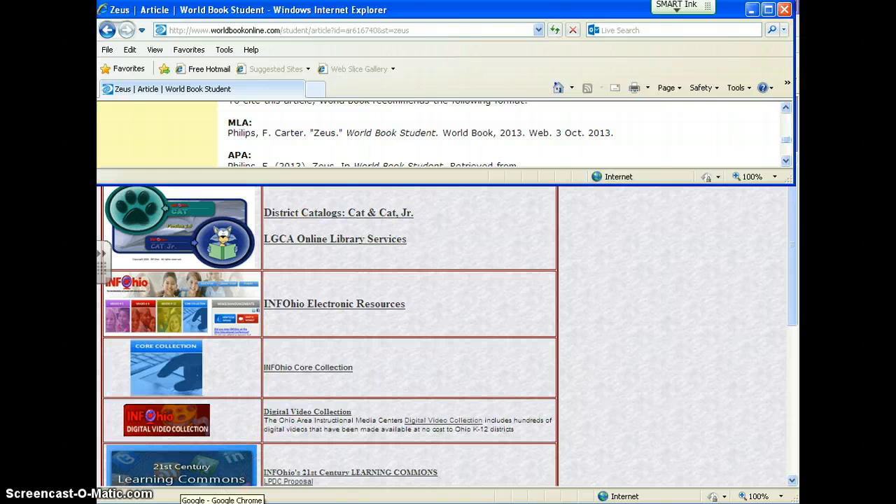
left_click(621, 426)
left_click(180, 485)
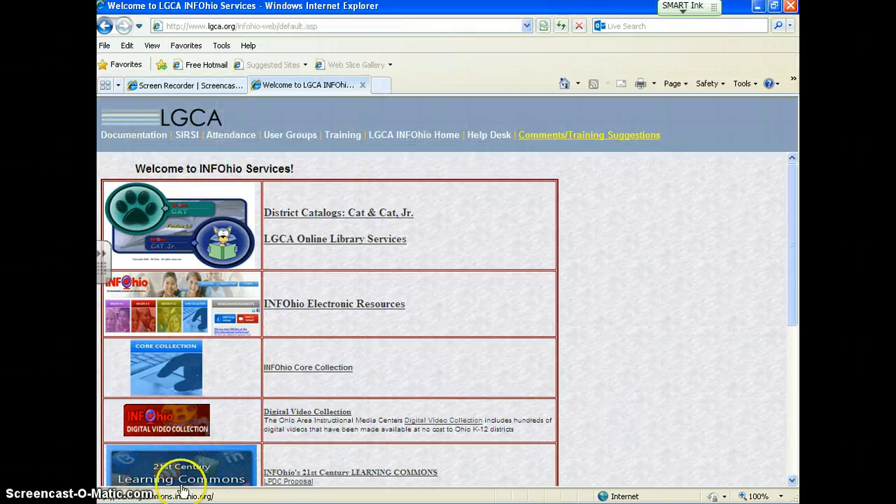